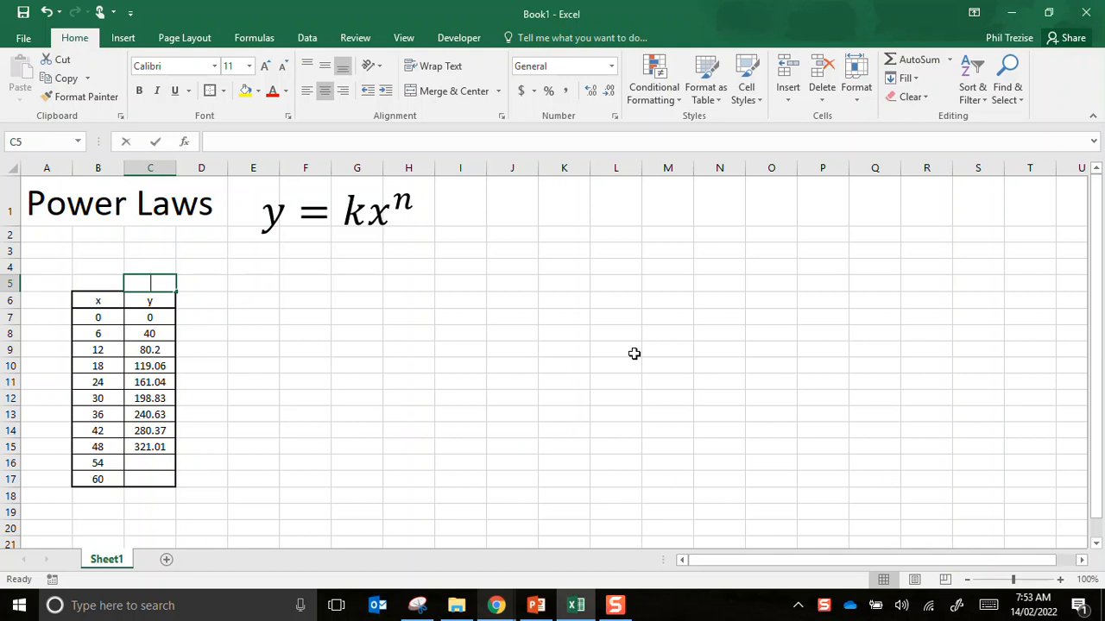
# Enter the heading "Data" in C5 above the y column and "Model" in D5 beside it
pyautogui.press('Tab')
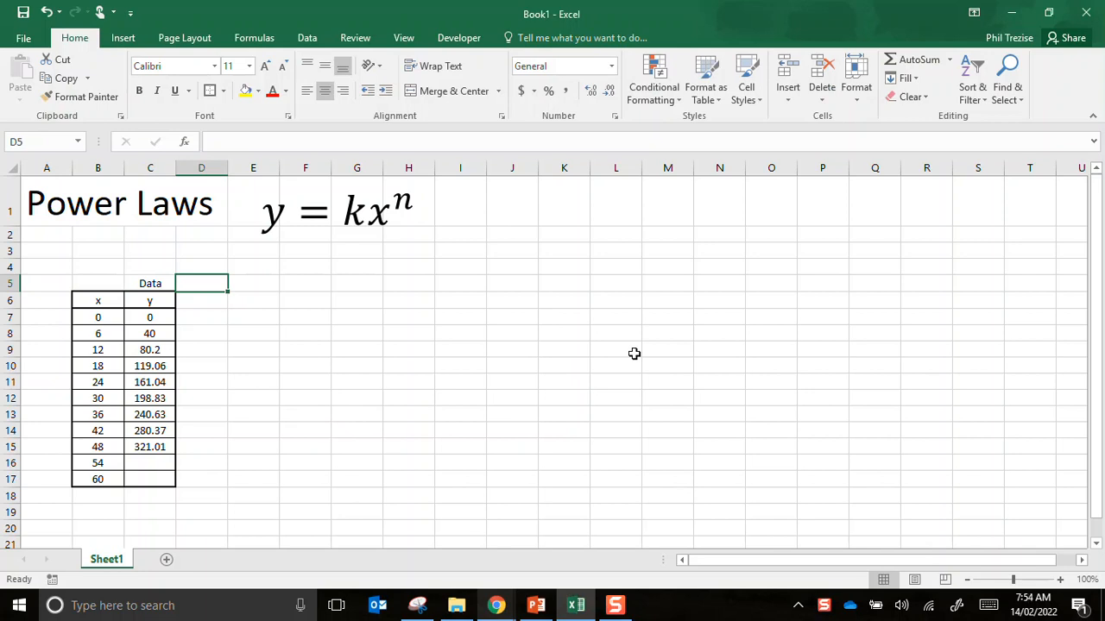
pyautogui.write('Model')
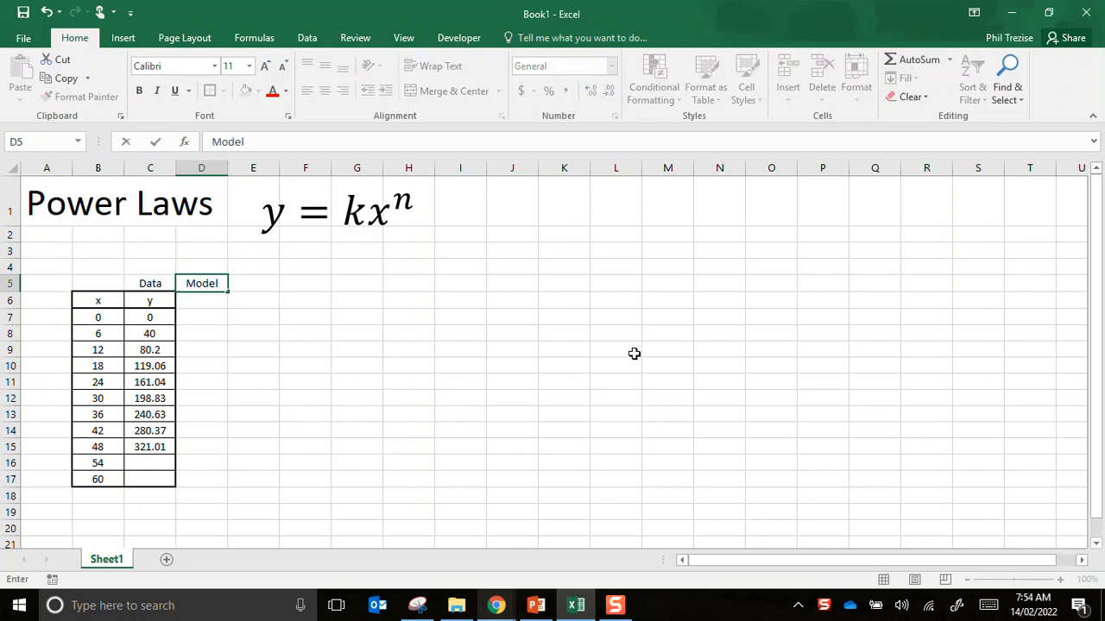
pyautogui.press('Return')
pyautogui.press('Return')
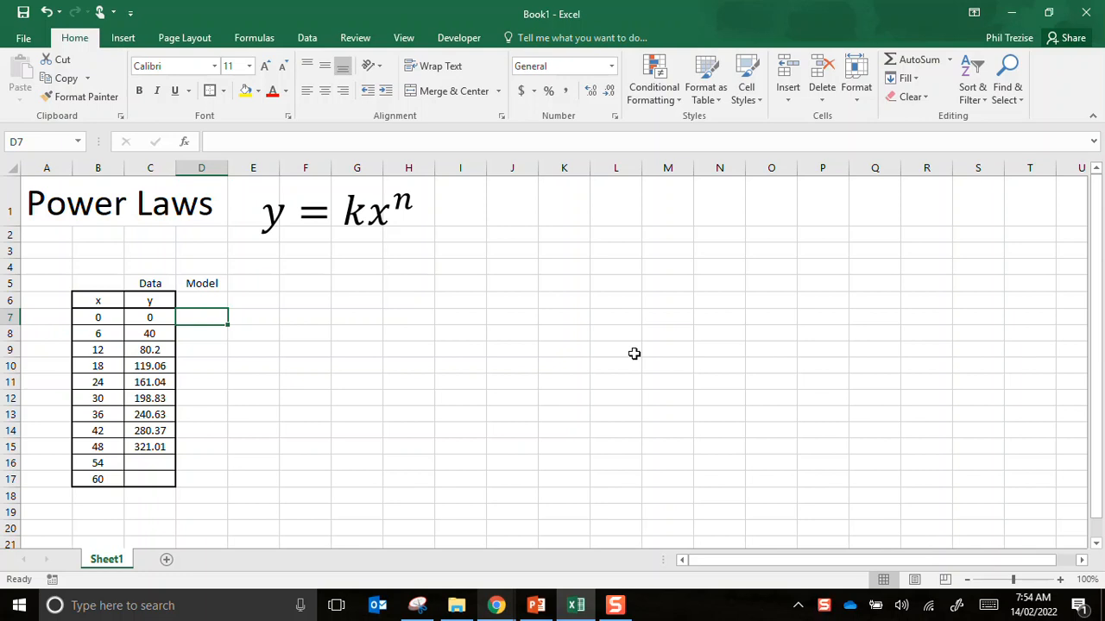
# Enter the parameter labels "k =" in F3 and "n =" in F4 below the equation
pyautogui.press('Right')
pyautogui.press('Right')
pyautogui.press('Up')
pyautogui.press('Up')
pyautogui.press('Up')
pyautogui.press('Up')
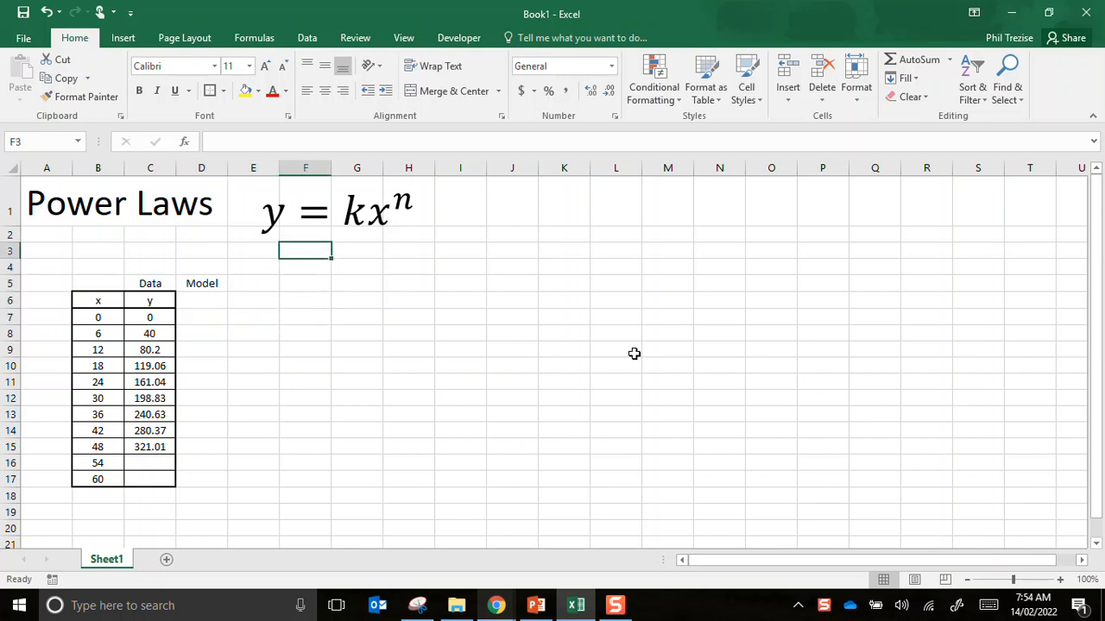
pyautogui.write('k =')
pyautogui.press('Return')
pyautogui.write('n =')
pyautogui.press('Tab')
# Centre the k and n labels in F3:F4 horizontally
pyautogui.press('Left')
pyautogui.hotkey('shift', 'Up')
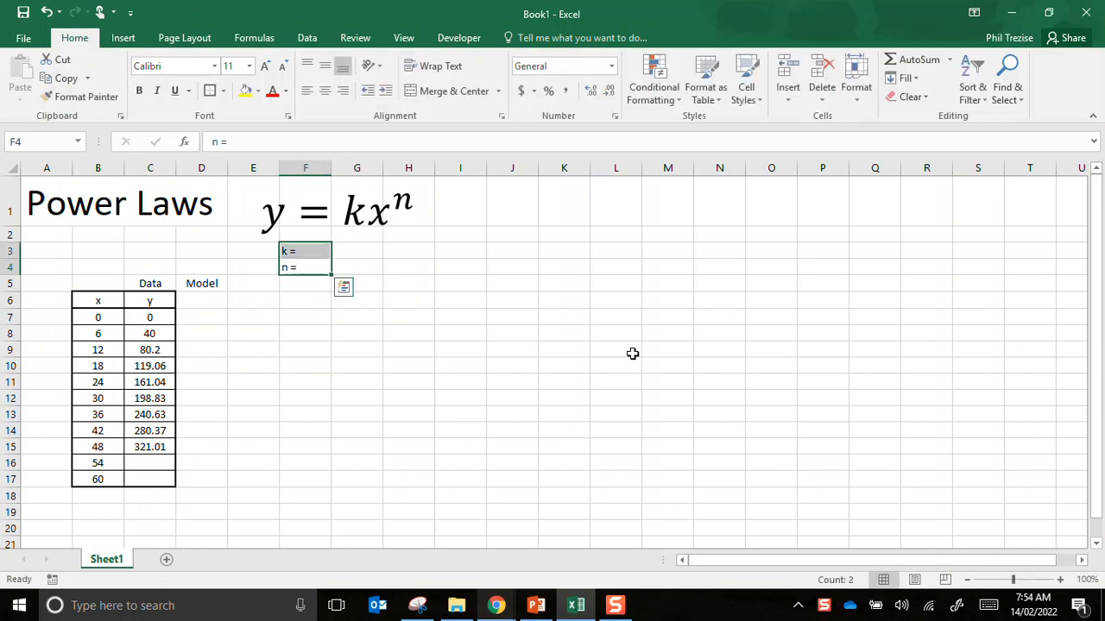
pyautogui.click(325, 93)
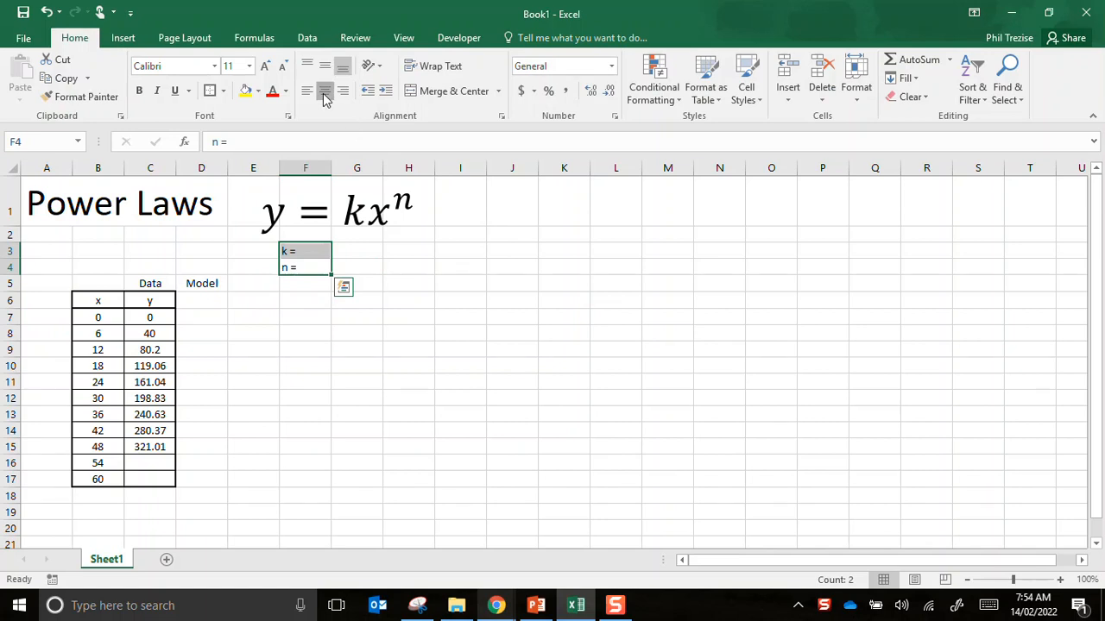
# Fill cells G3:G4 with yellow and enter 1 as the value of both k and n
pyautogui.moveTo(359, 255); pyautogui.dragTo(360, 263)
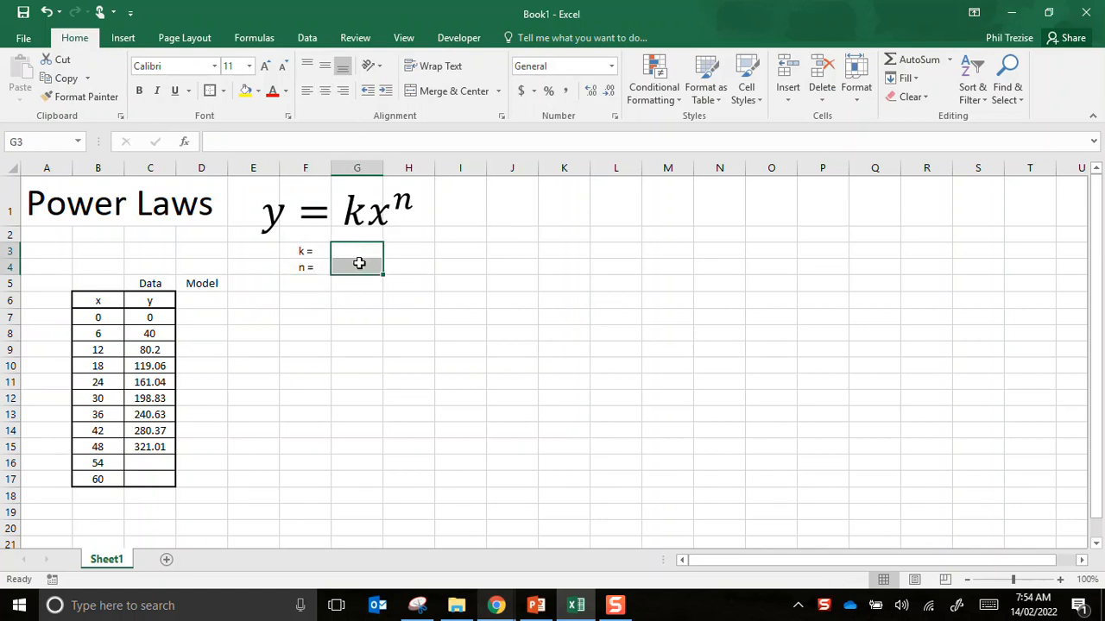
pyautogui.click(245, 91)
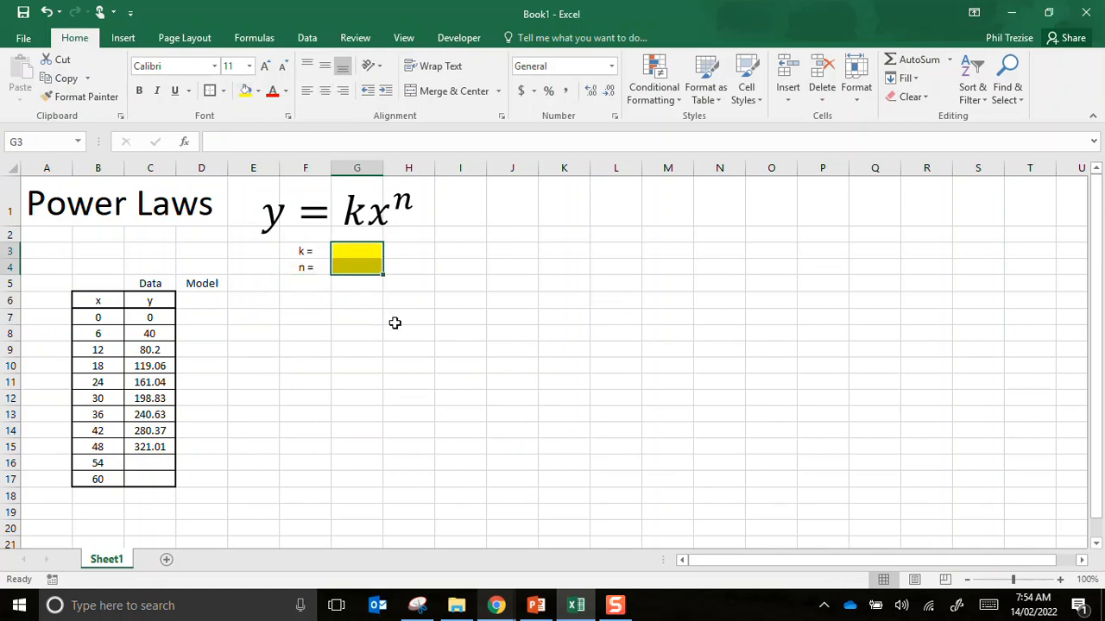
pyautogui.click(366, 254)
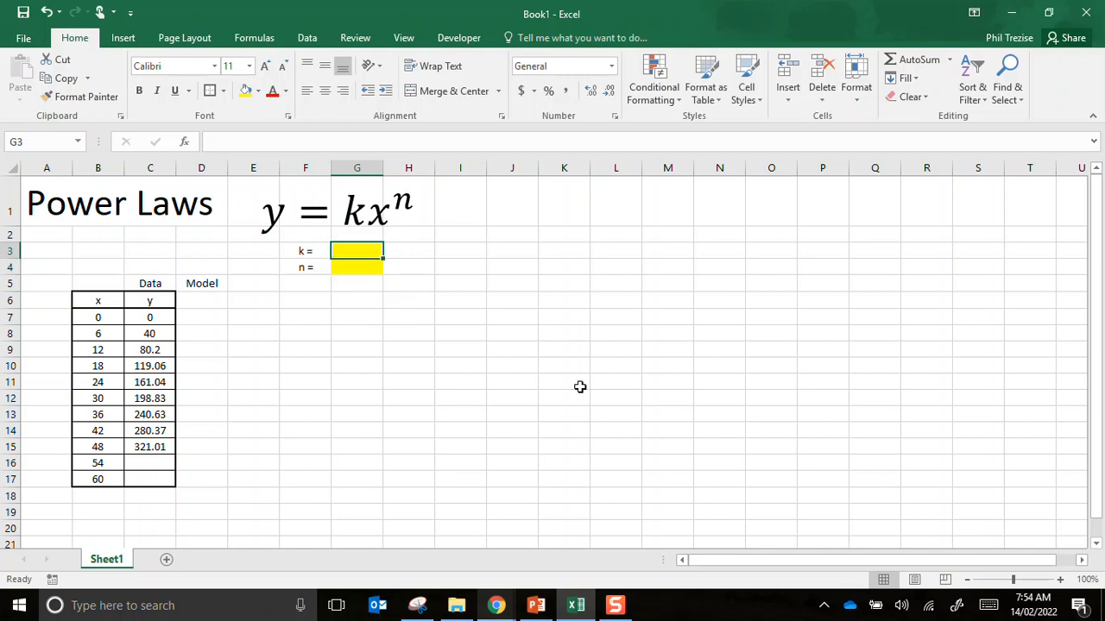
pyautogui.write('1')
pyautogui.press('Return')
pyautogui.write('1')
pyautogui.press('Return')
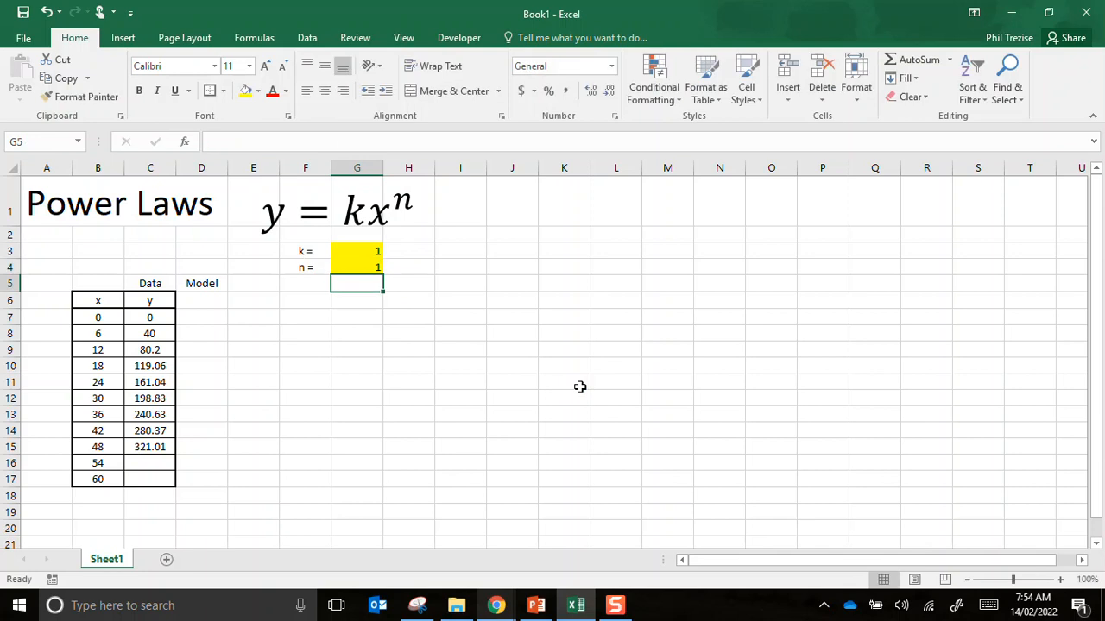
# Enter the power law formula =$G$3*B7^$G$4 in D7, with absolute references to k and n
pyautogui.press('Left')
pyautogui.press('Left')
pyautogui.press('Left')
pyautogui.press('Down')
pyautogui.press('Down')
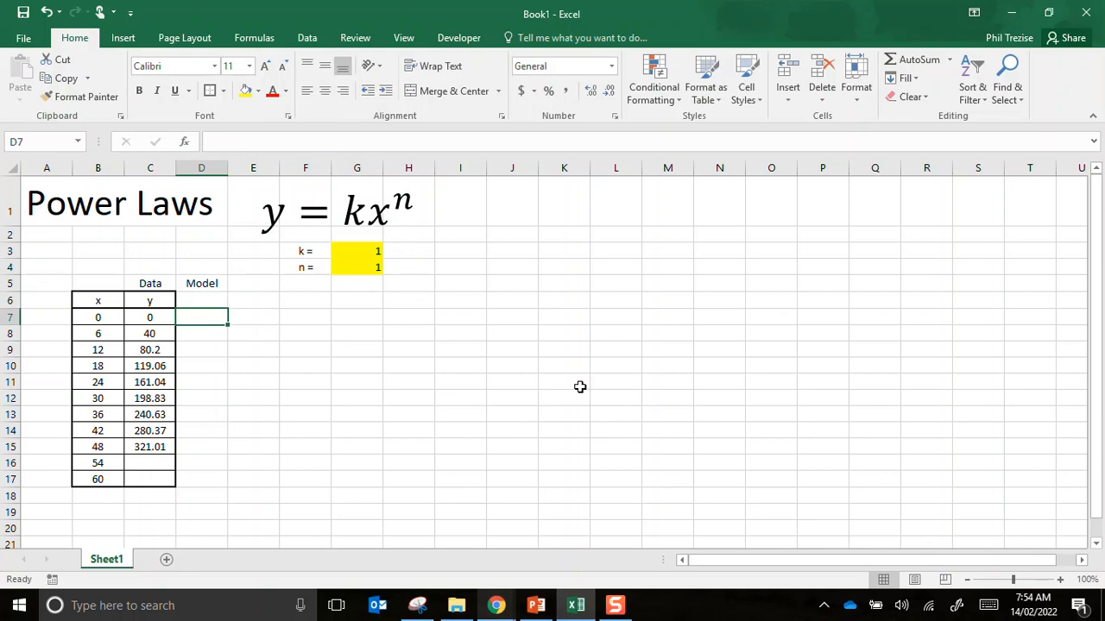
pyautogui.write('=')
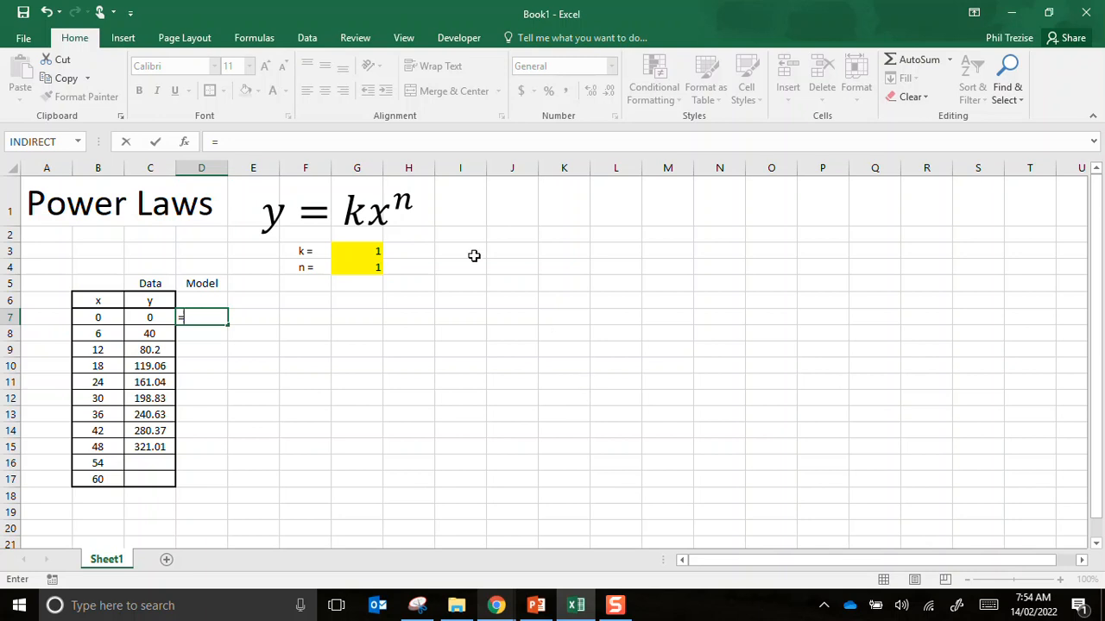
pyautogui.click(372, 250)
pyautogui.press('F4')
pyautogui.write('*')
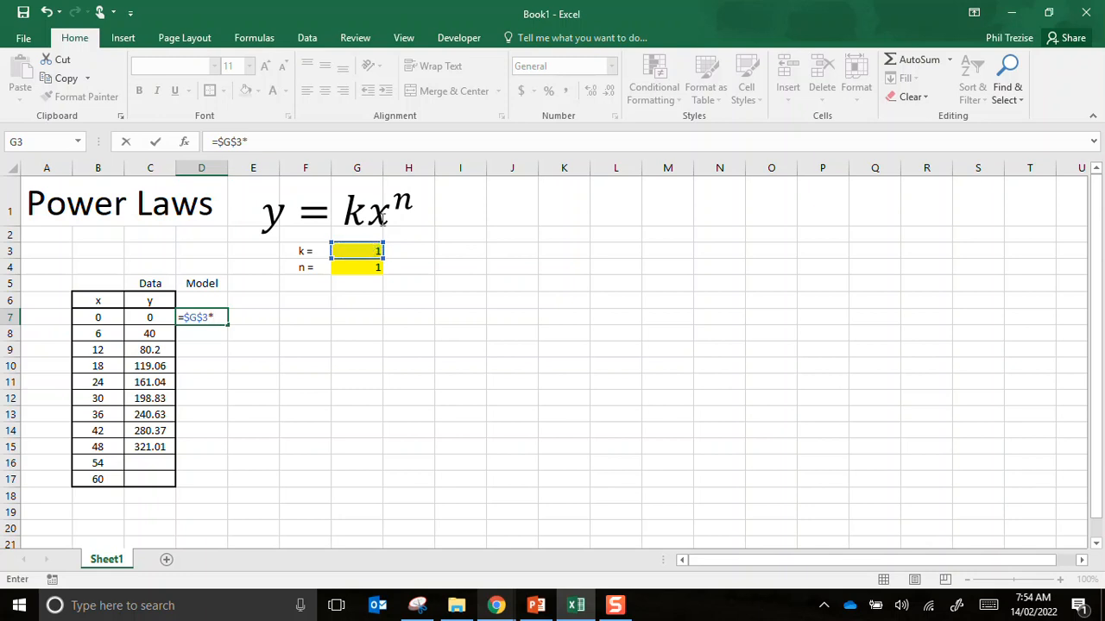
pyautogui.click(91, 317)
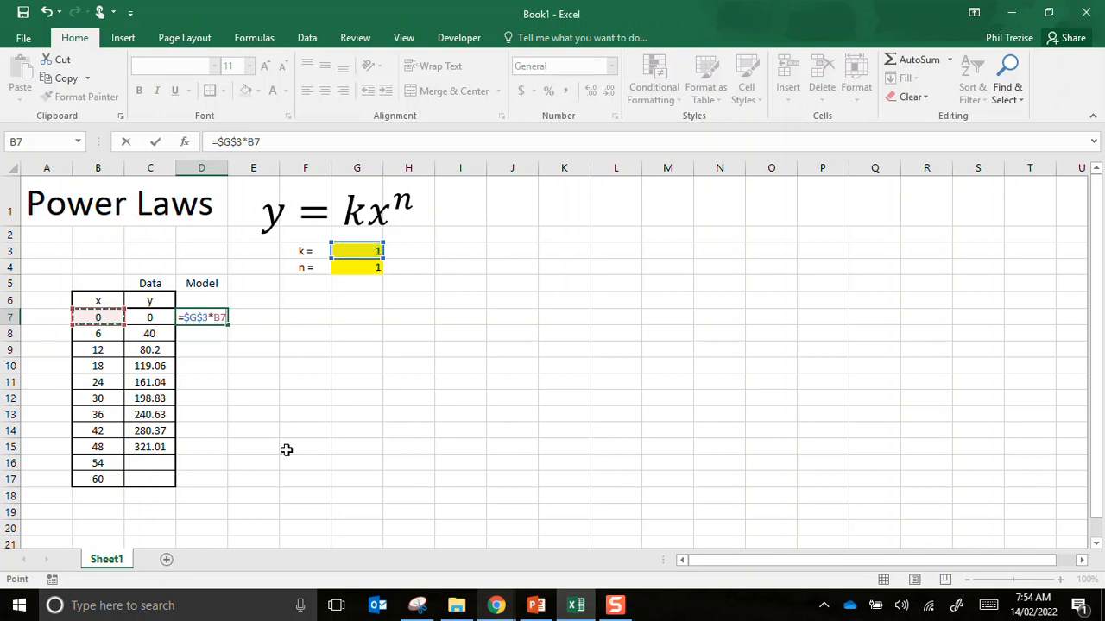
pyautogui.write('^')
pyautogui.click(352, 270)
pyautogui.press('F4')
pyautogui.press('Return')
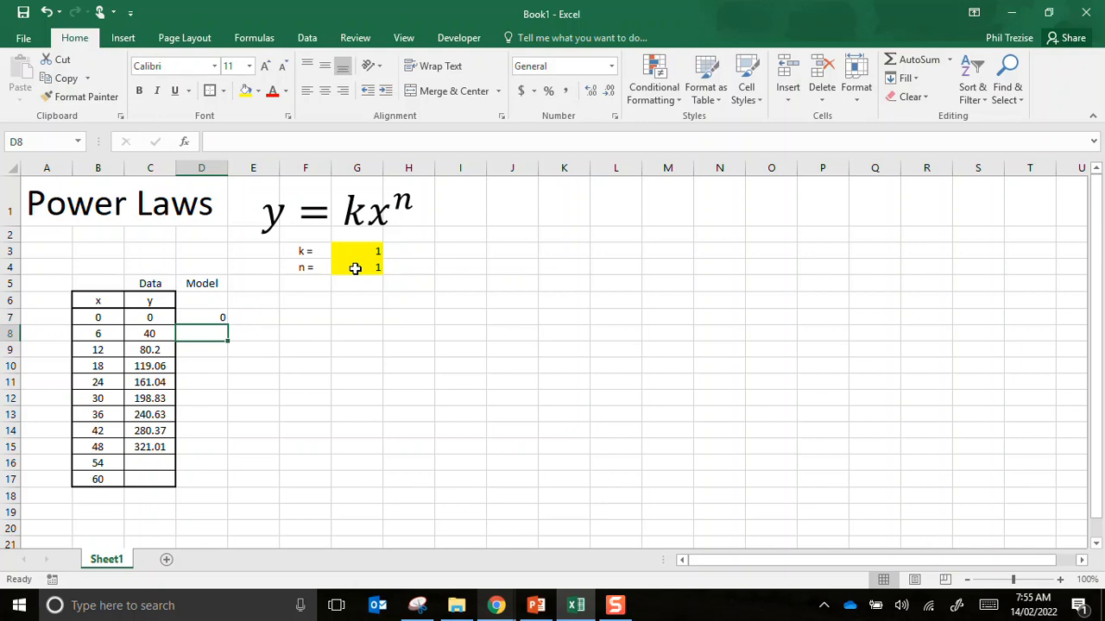
# Fill the model formula from D7 down to D17, and clear D16:D17 where no y data exists
pyautogui.click(202, 317)
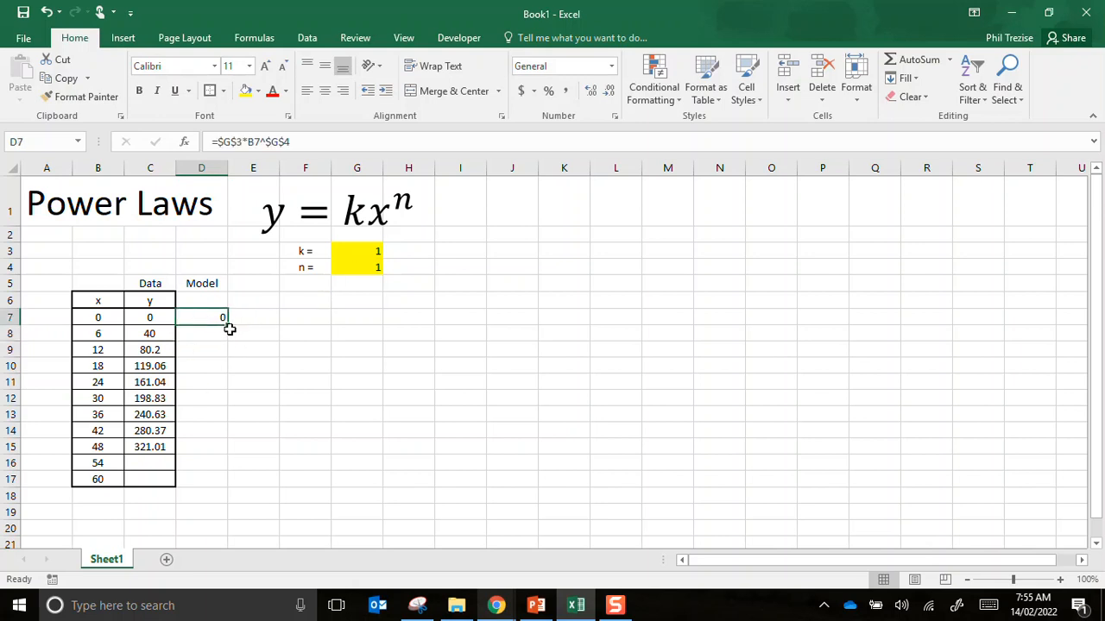
pyautogui.moveTo(229, 328); pyautogui.dragTo(213, 475)
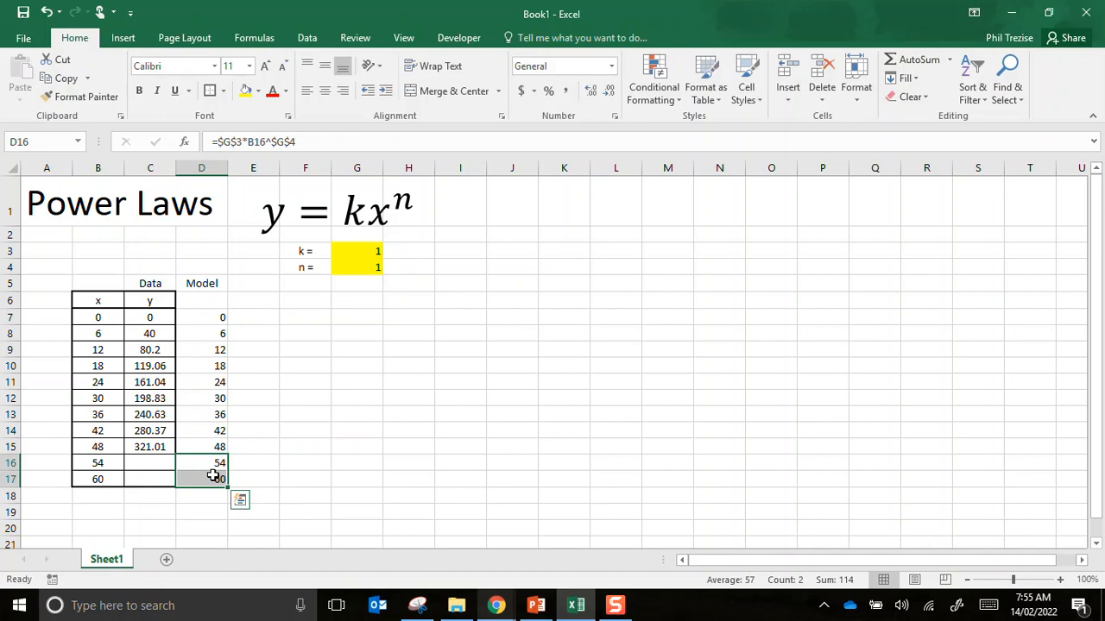
pyautogui.press('Delete')
pyautogui.press('Up')
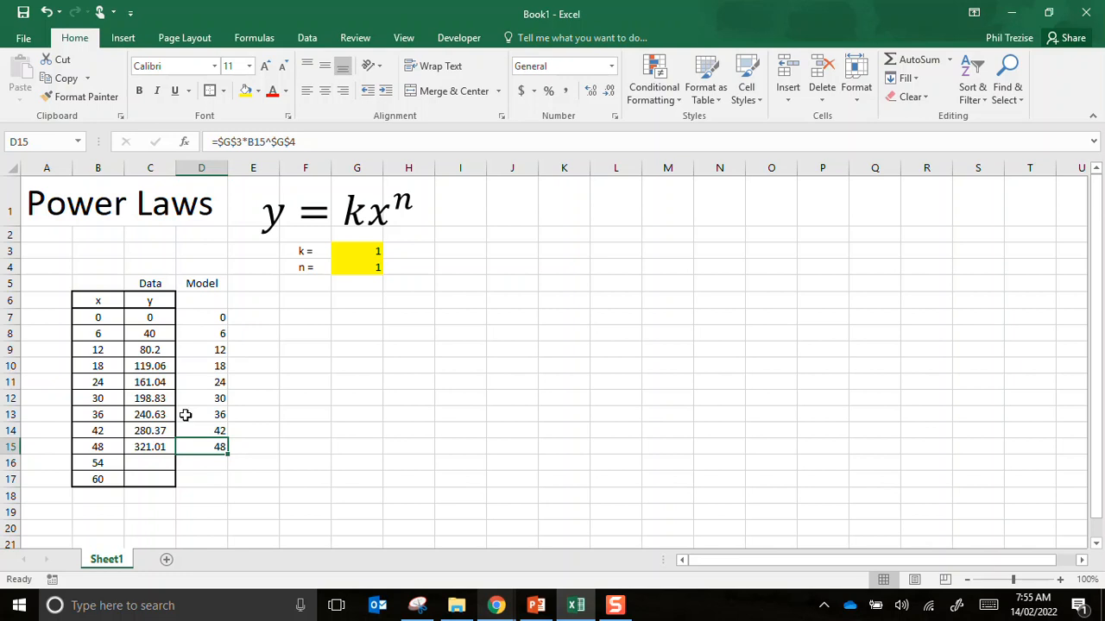
# Examine how the x values in column B change from row to row
pyautogui.click(98, 317)
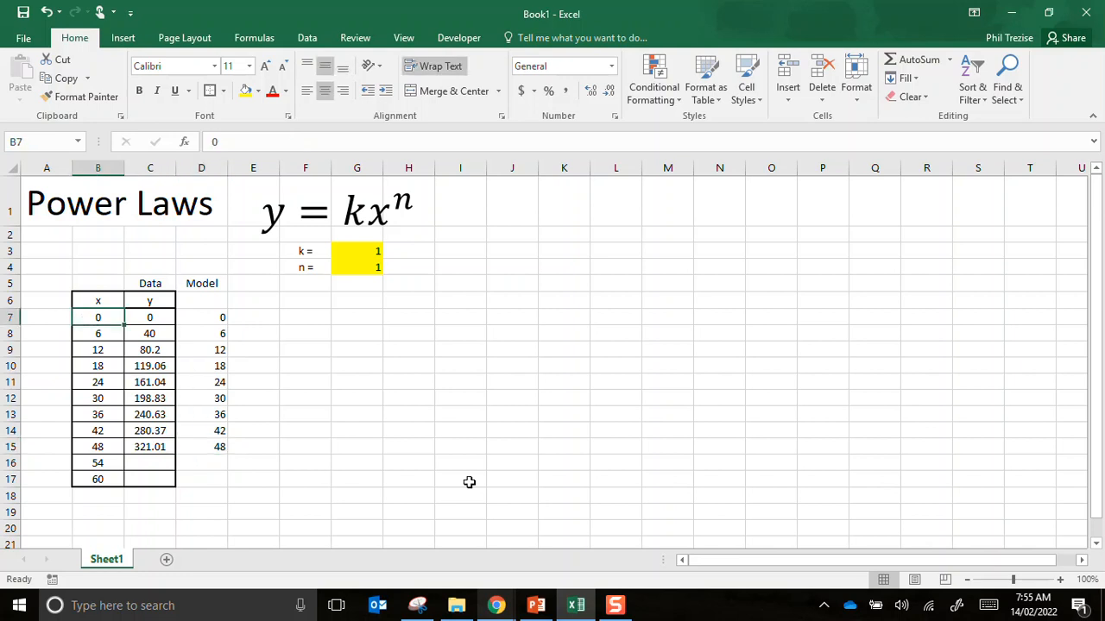
pyautogui.press('Down')
pyautogui.press('Up')
pyautogui.press('Down')
pyautogui.press('Down')
pyautogui.press('Down')
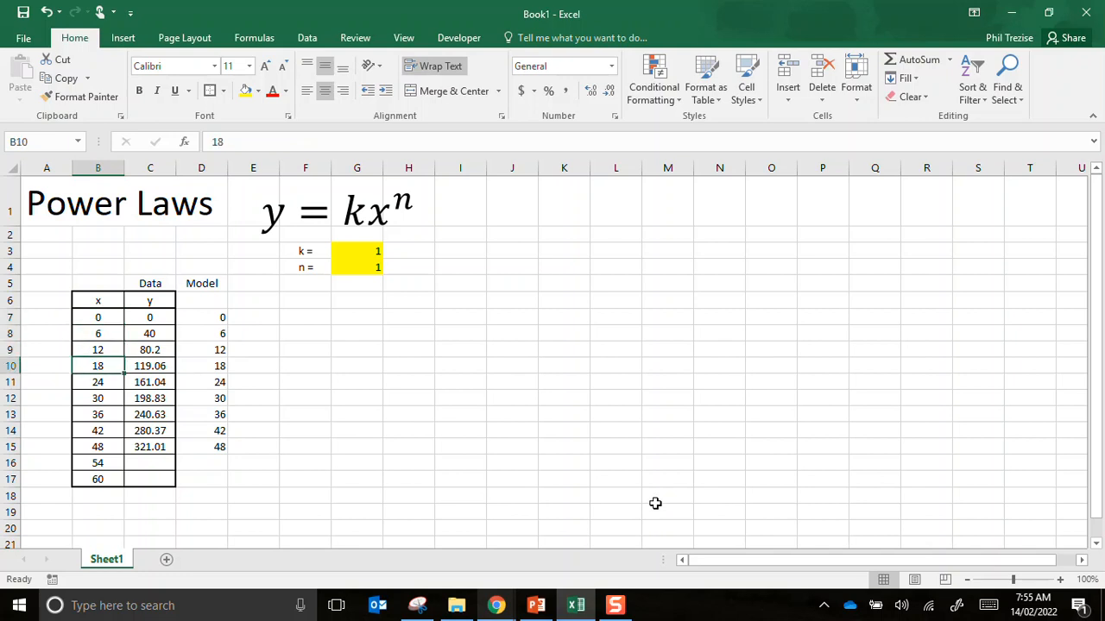
pyautogui.press('Down')
pyautogui.press('Down')
pyautogui.press('Down')
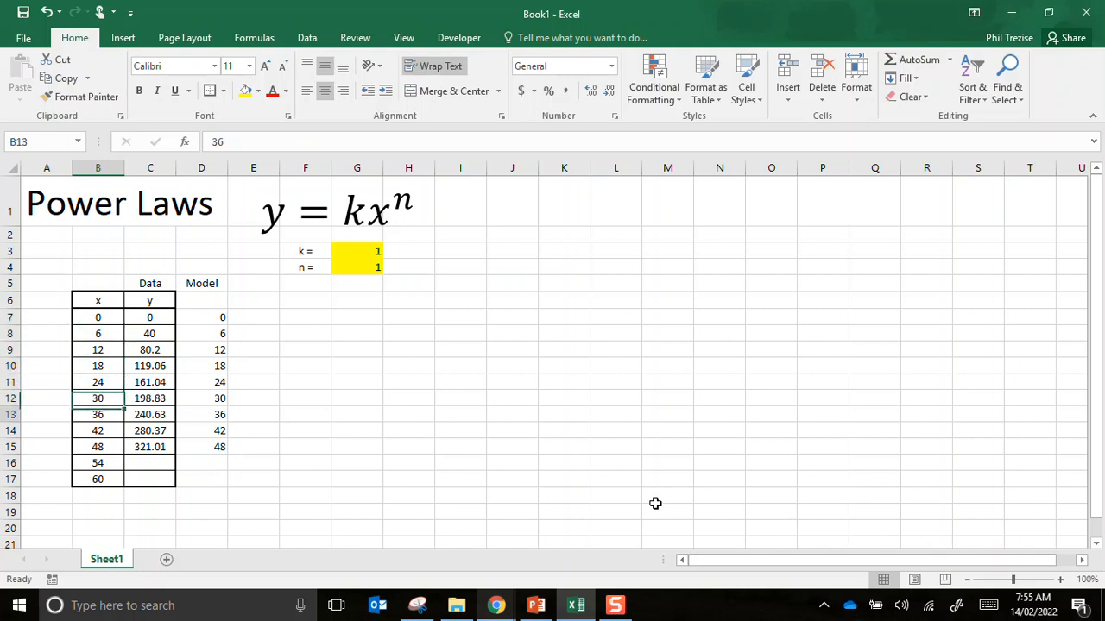
pyautogui.press('Up')
pyautogui.press('Up')
pyautogui.press('Up')
pyautogui.press('Up')
pyautogui.press('Up')
pyautogui.press('Up')
# Examine how the first y values in column C change from row to row
pyautogui.press('Right')
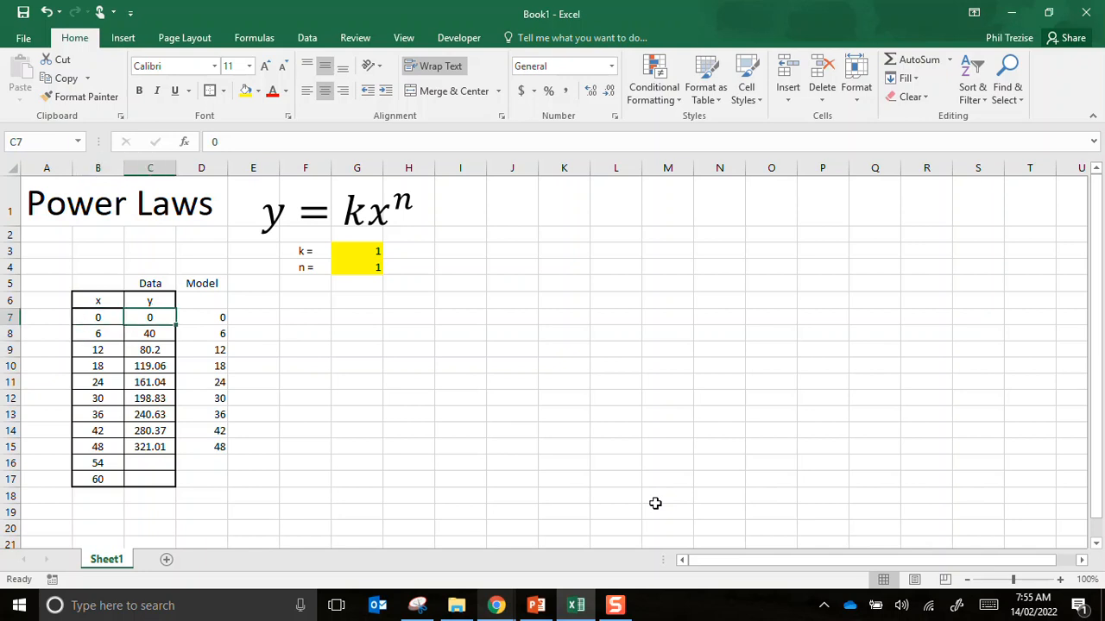
pyautogui.press('Down')
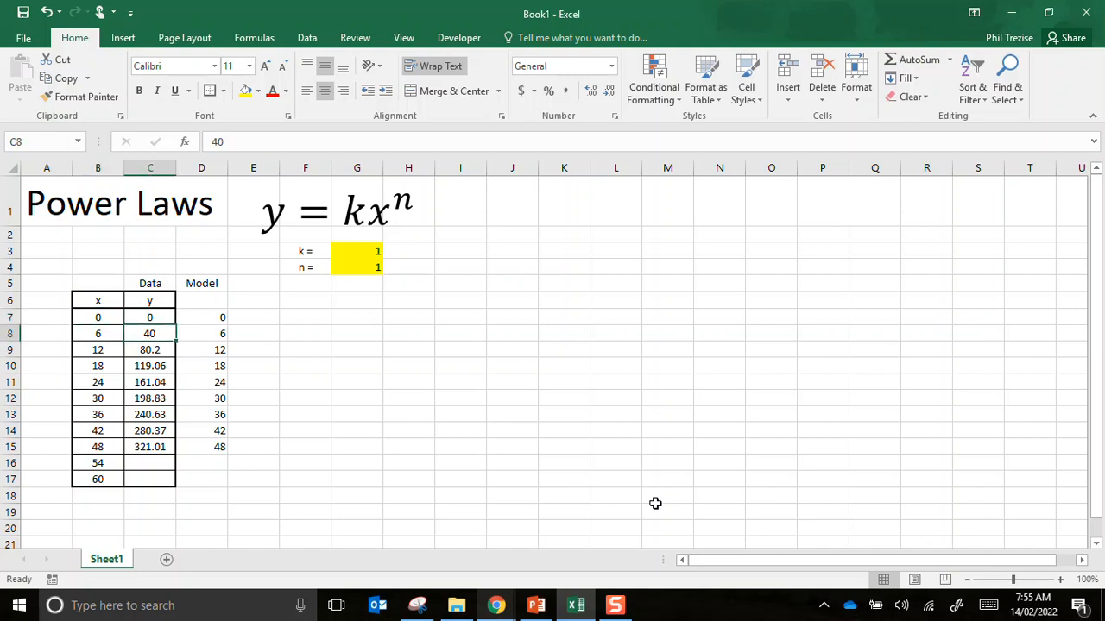
pyautogui.press('Down')
pyautogui.press('Down')
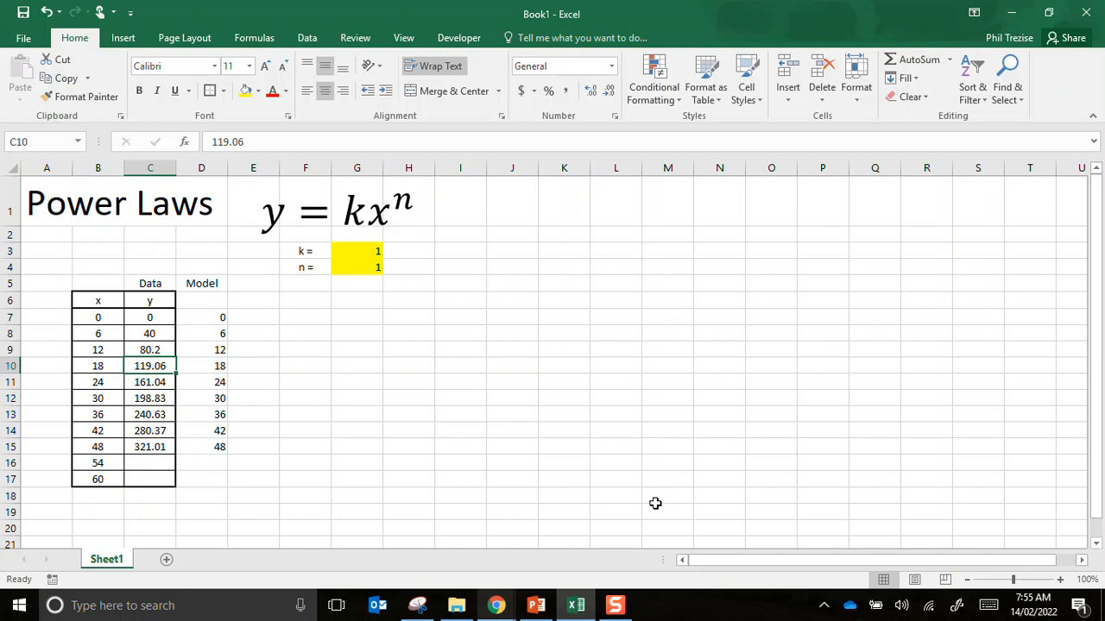
pyautogui.press('Up')
pyautogui.press('Up')
pyautogui.press('Up')
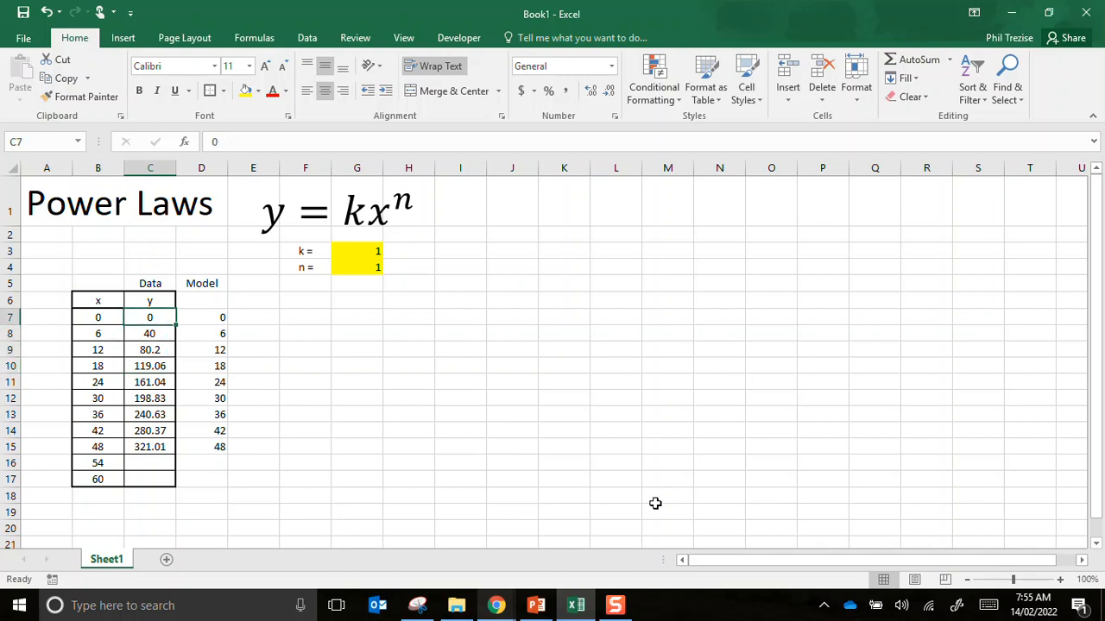
# Insert a markers-only scatter chart of the x and y data in B7:C15
pyautogui.click(106, 317)
pyautogui.moveTo(106, 316); pyautogui.dragTo(145, 448)
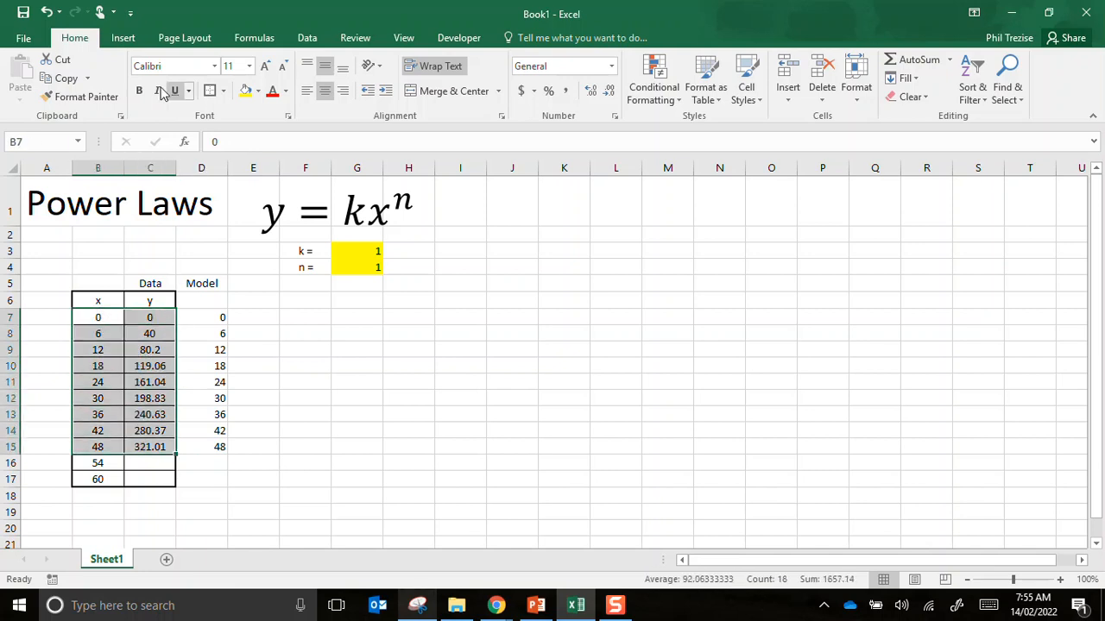
pyautogui.click(125, 39)
pyautogui.click(489, 98)
pyautogui.click(502, 146)
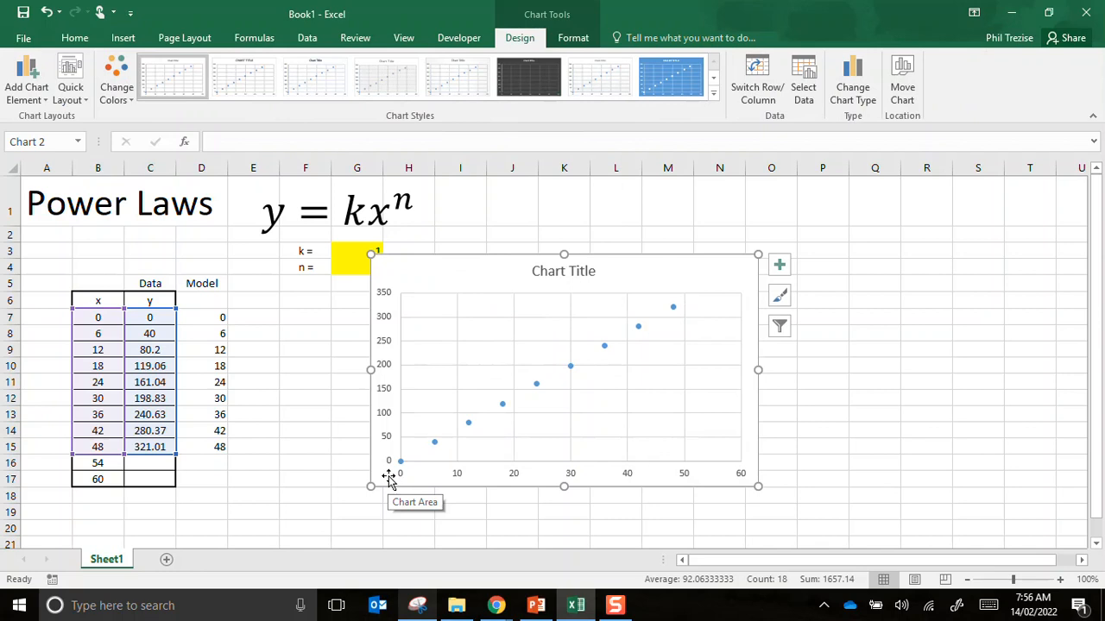
# Move the scatter chart clear of the k and n cells and delete its title
pyautogui.moveTo(477, 270); pyautogui.dragTo(540, 240)
pyautogui.click(598, 240)
pyautogui.press('Delete')
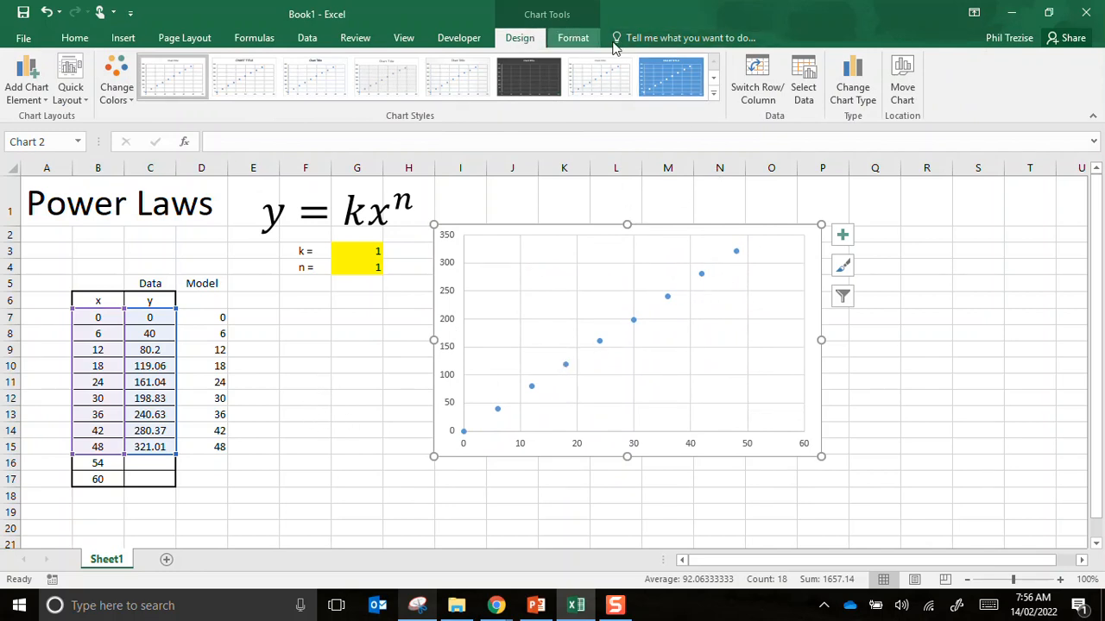
# Add a second chart series for the model, with X values B7:B15 and Y values D7:D15
pyautogui.click(805, 77)
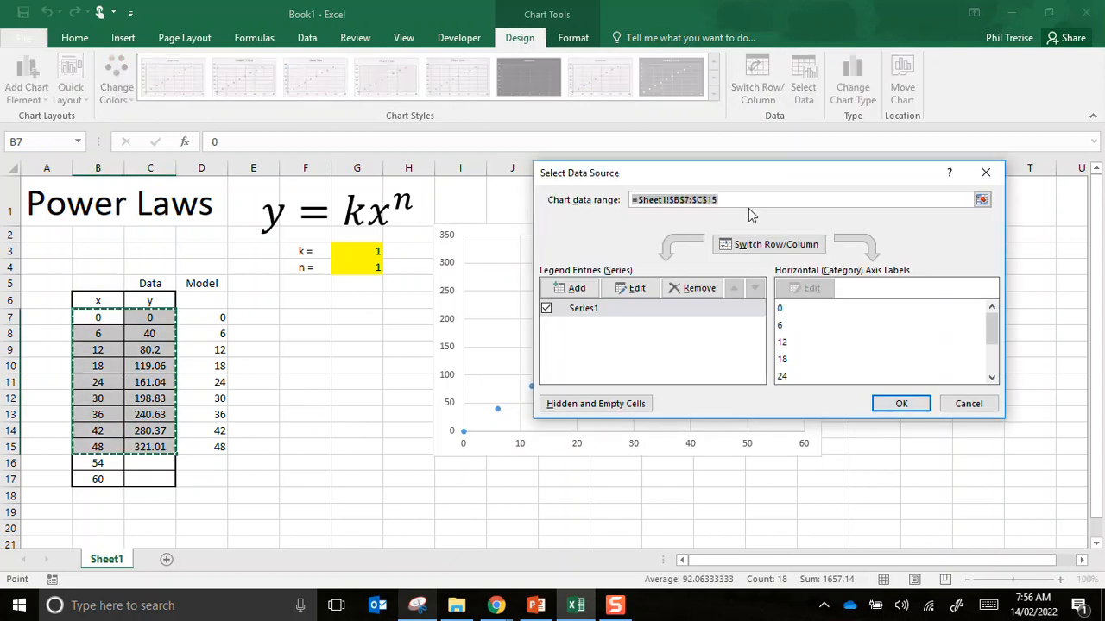
pyautogui.click(568, 287)
pyautogui.click(712, 301)
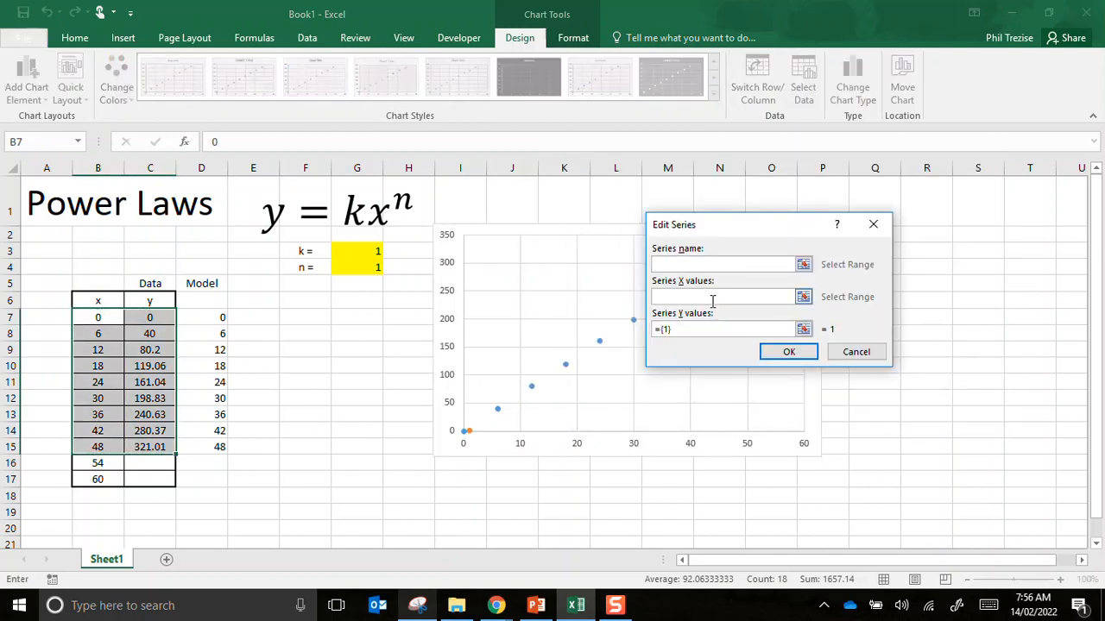
pyautogui.moveTo(95, 318); pyautogui.dragTo(90, 447)
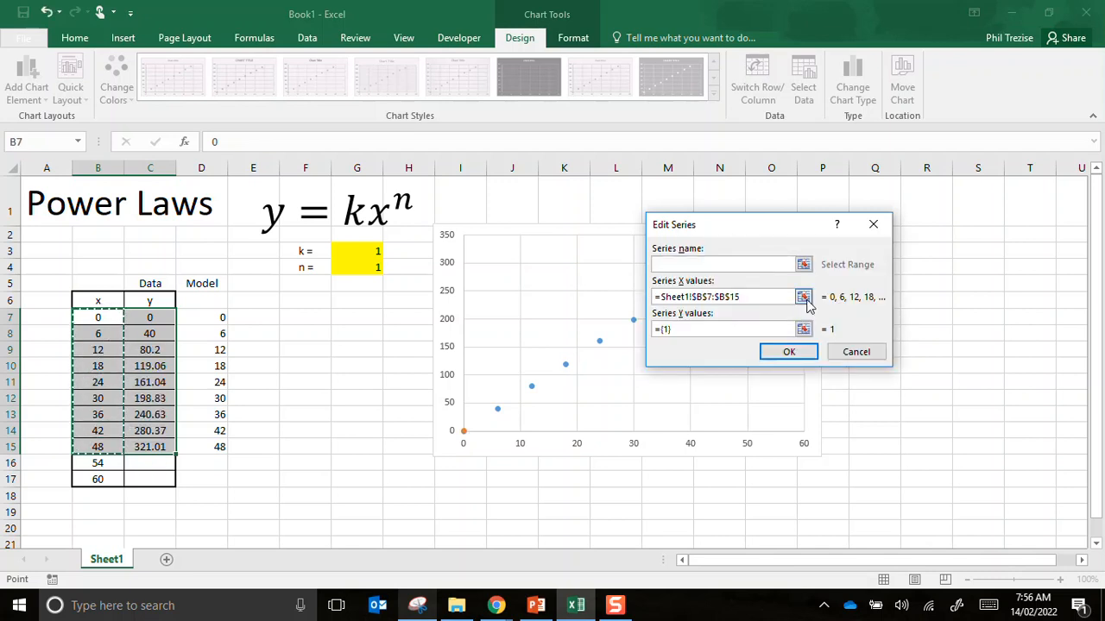
pyautogui.click(799, 333)
pyautogui.click(201, 317)
pyautogui.moveTo(201, 318); pyautogui.dragTo(217, 446)
pyautogui.click(877, 251)
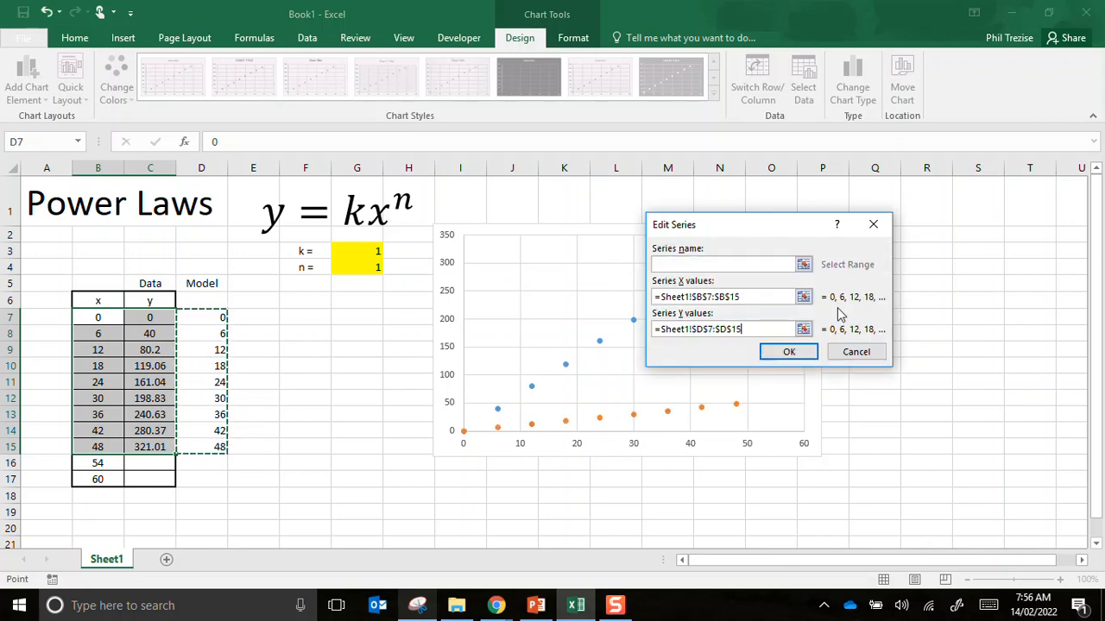
pyautogui.click(787, 352)
pyautogui.click(901, 403)
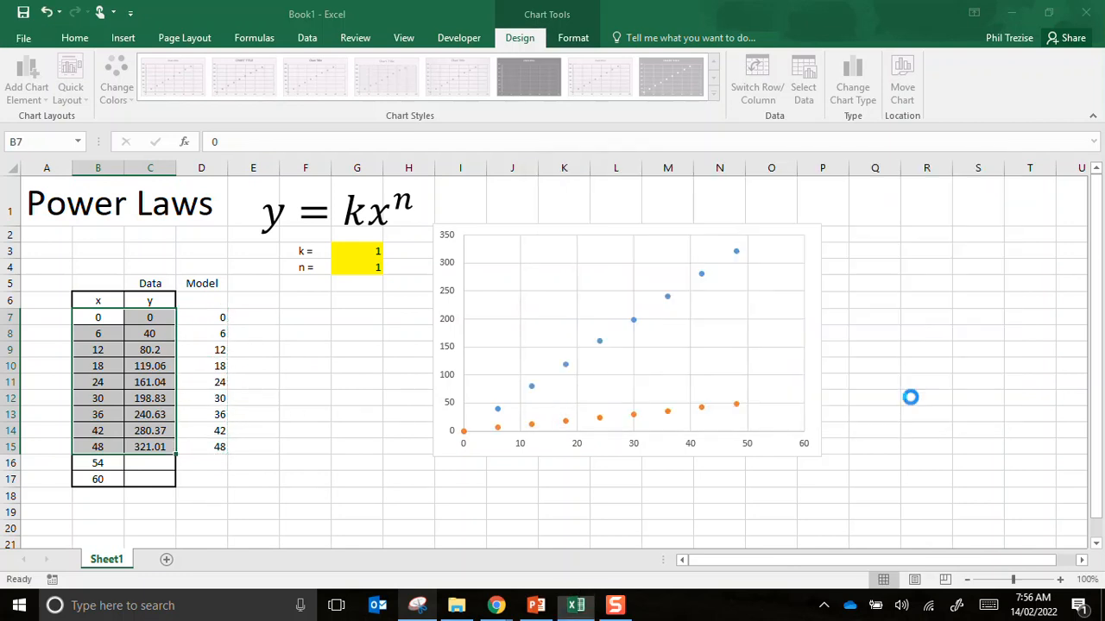
# Format the model series on the scatter chart with a solid orange line 1.5 pt wide
pyautogui.click(634, 417)
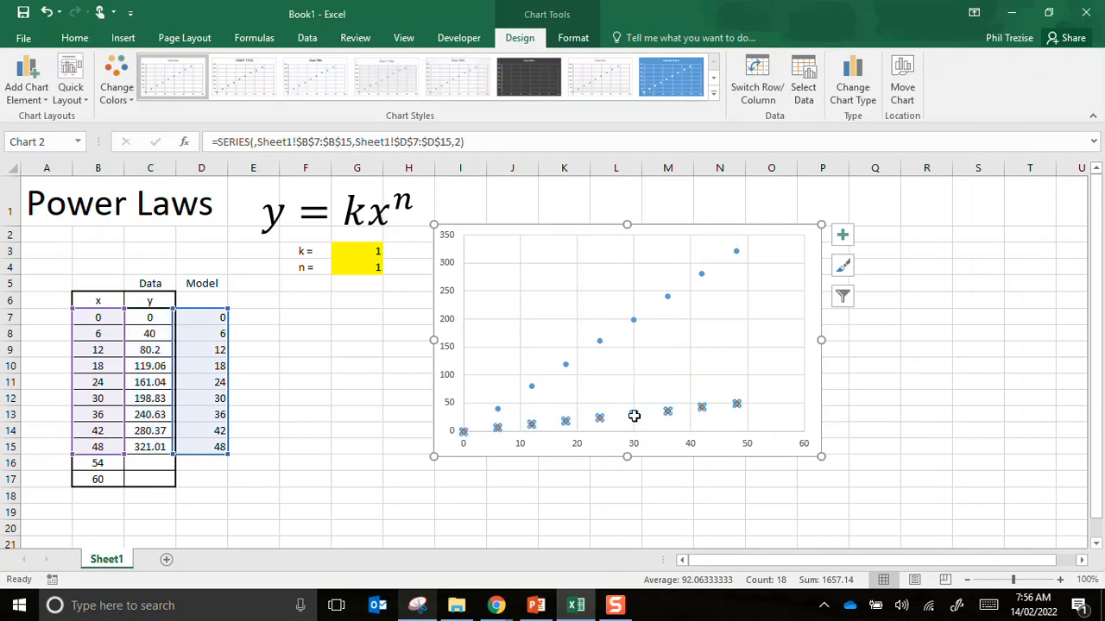
pyautogui.click(565, 39)
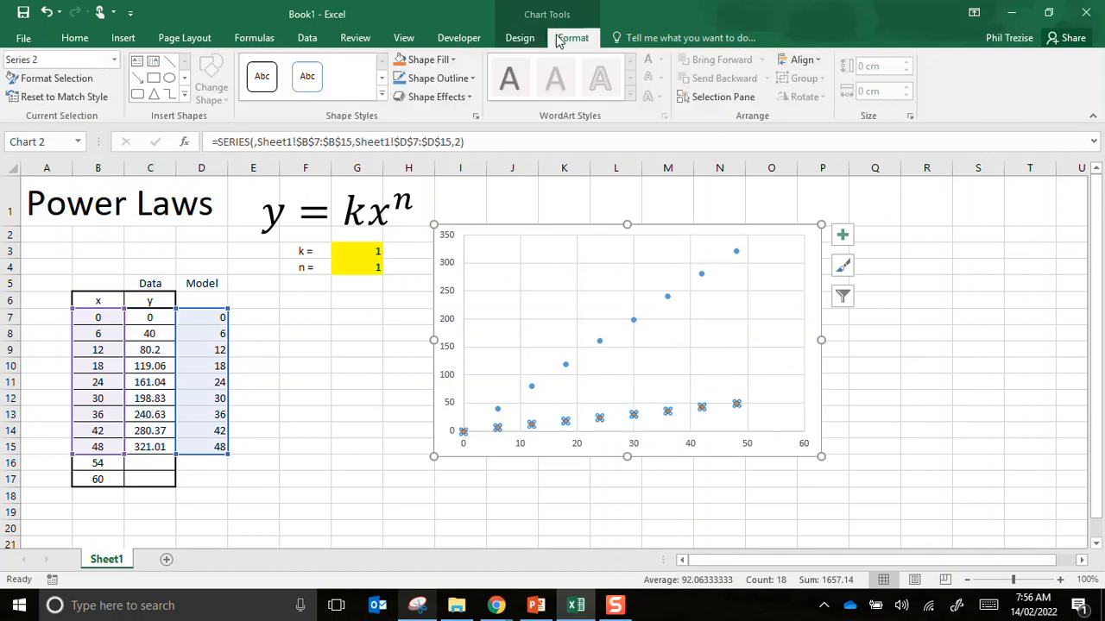
pyautogui.click(83, 79)
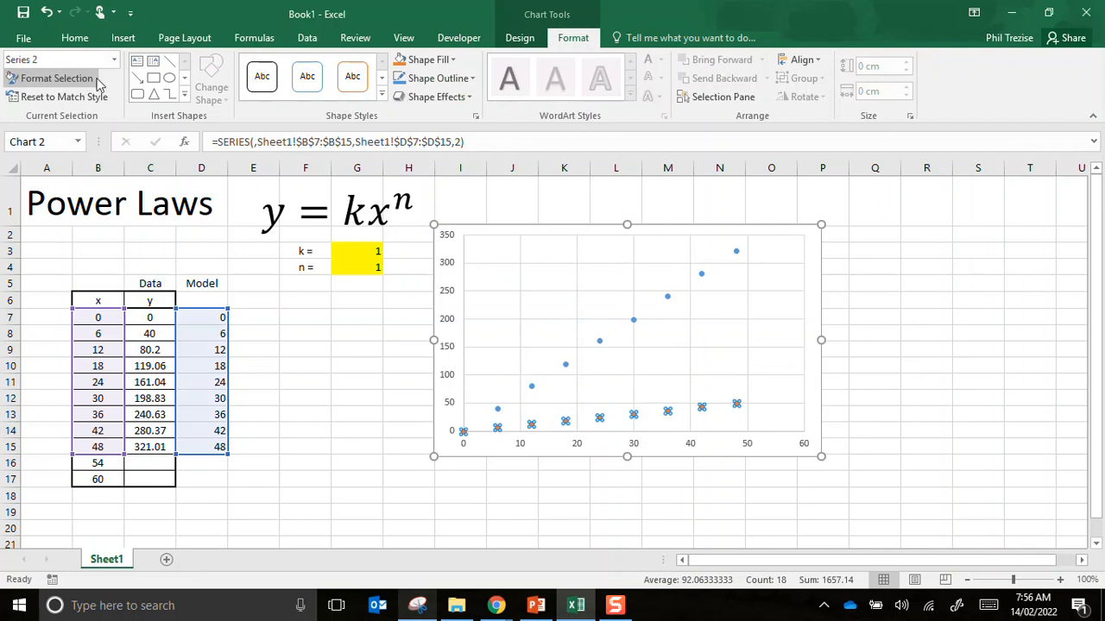
pyautogui.click(900, 230)
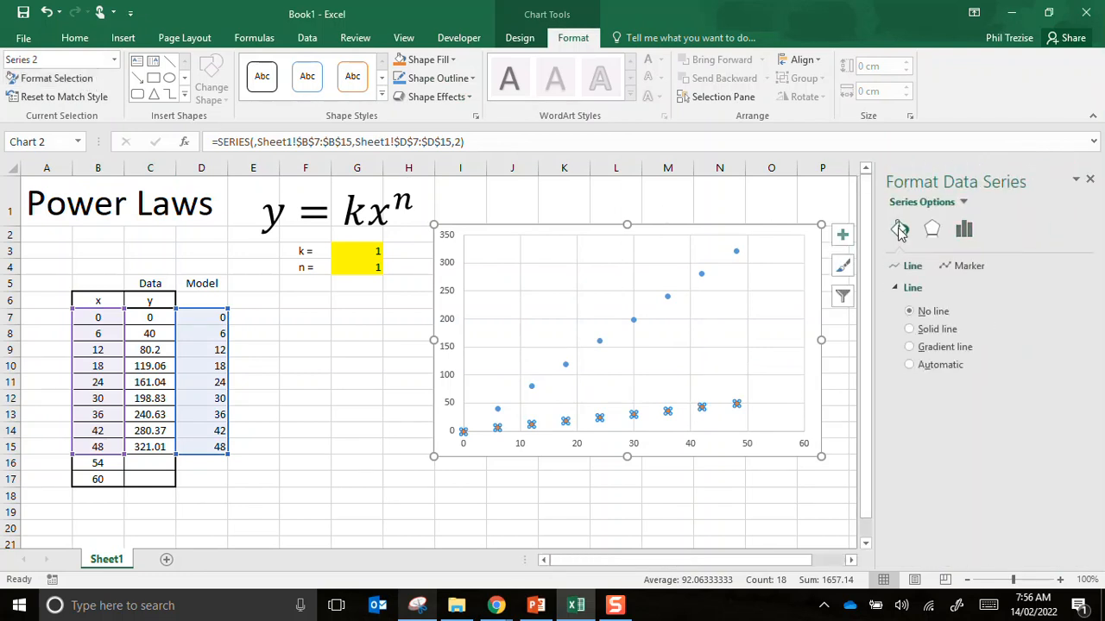
pyautogui.click(930, 329)
pyautogui.click(1060, 394)
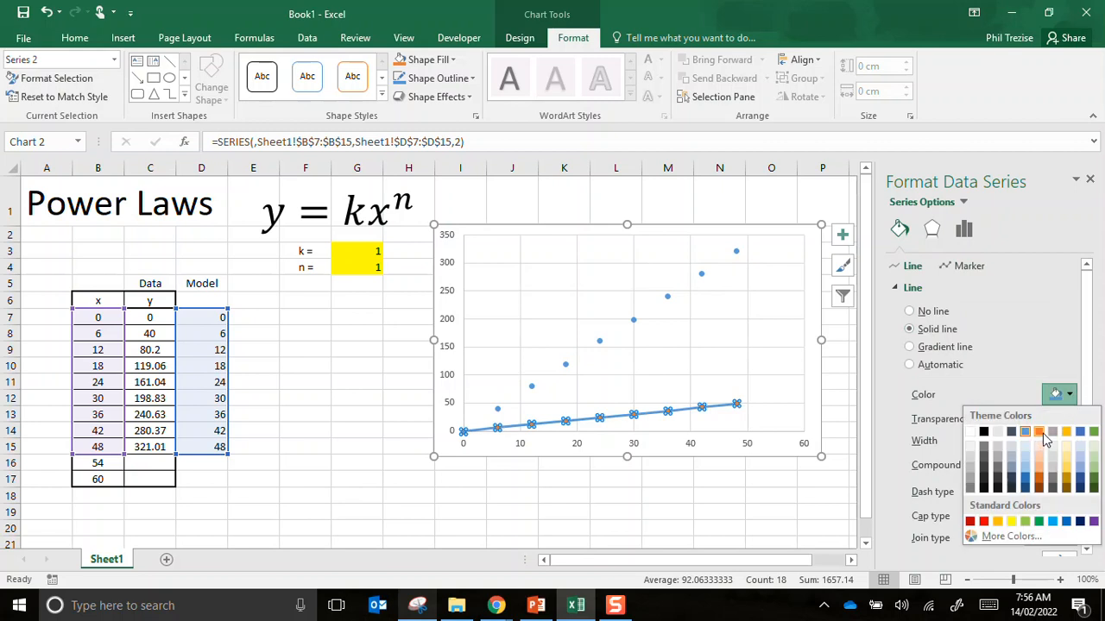
pyautogui.click(1039, 431)
pyautogui.click(1070, 447)
pyautogui.click(1070, 446)
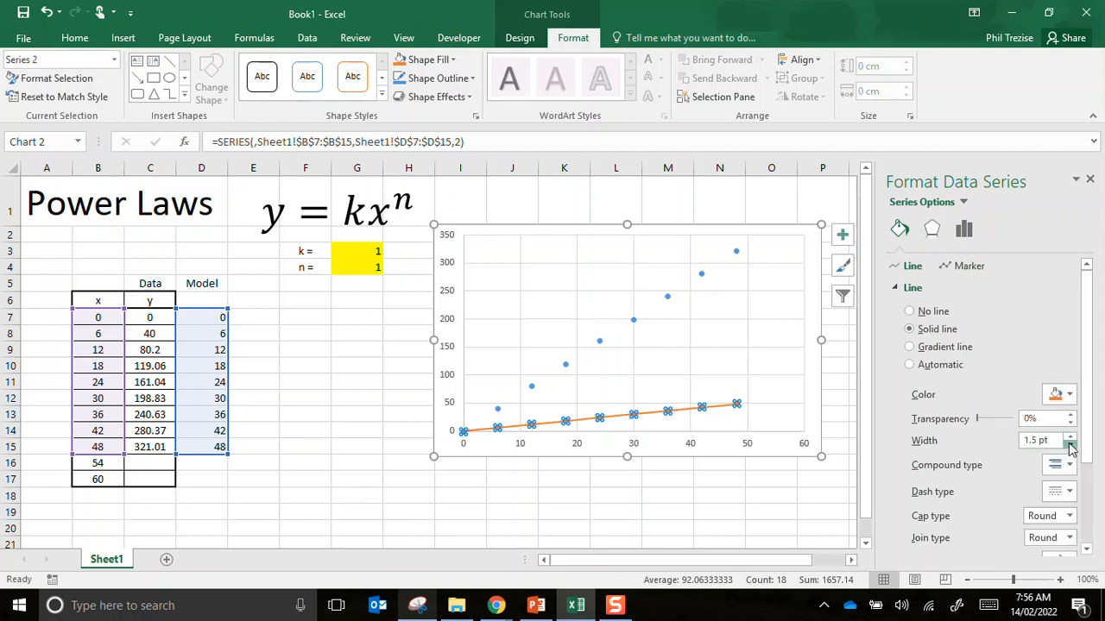
# Remove the markers from the model series so it is drawn as a line only
pyautogui.click(959, 267)
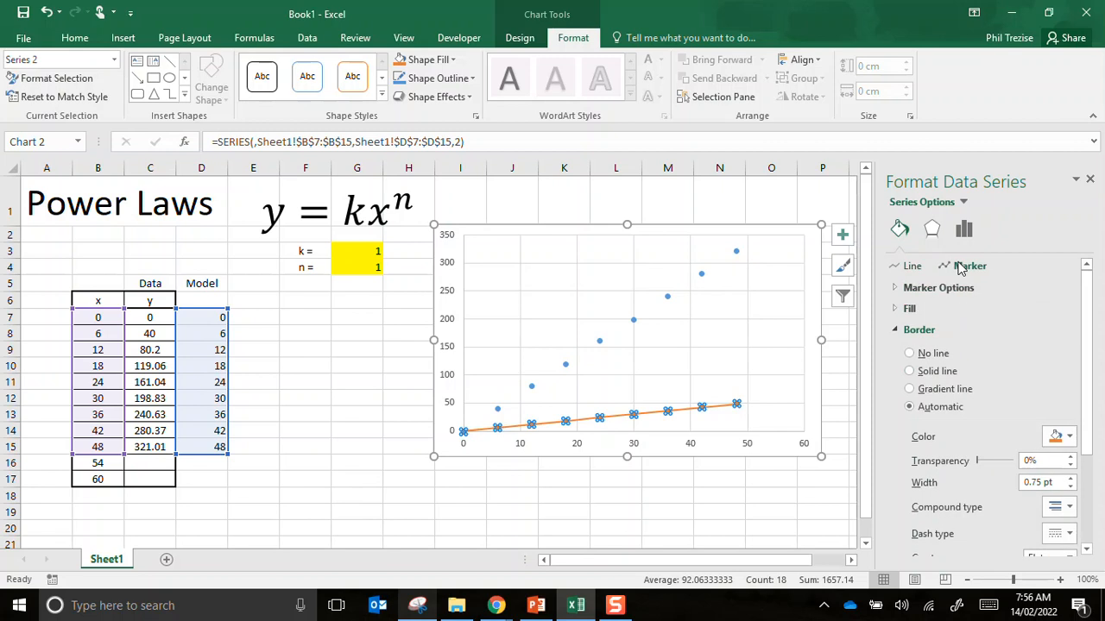
pyautogui.click(932, 288)
pyautogui.click(923, 331)
pyautogui.click(1087, 181)
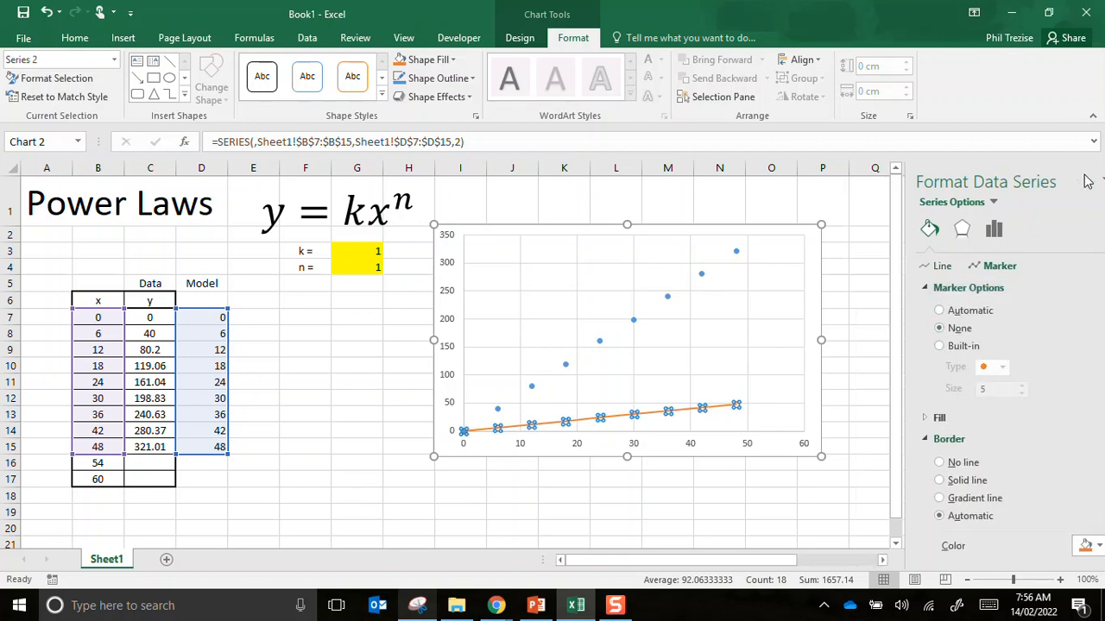
pyautogui.click(926, 332)
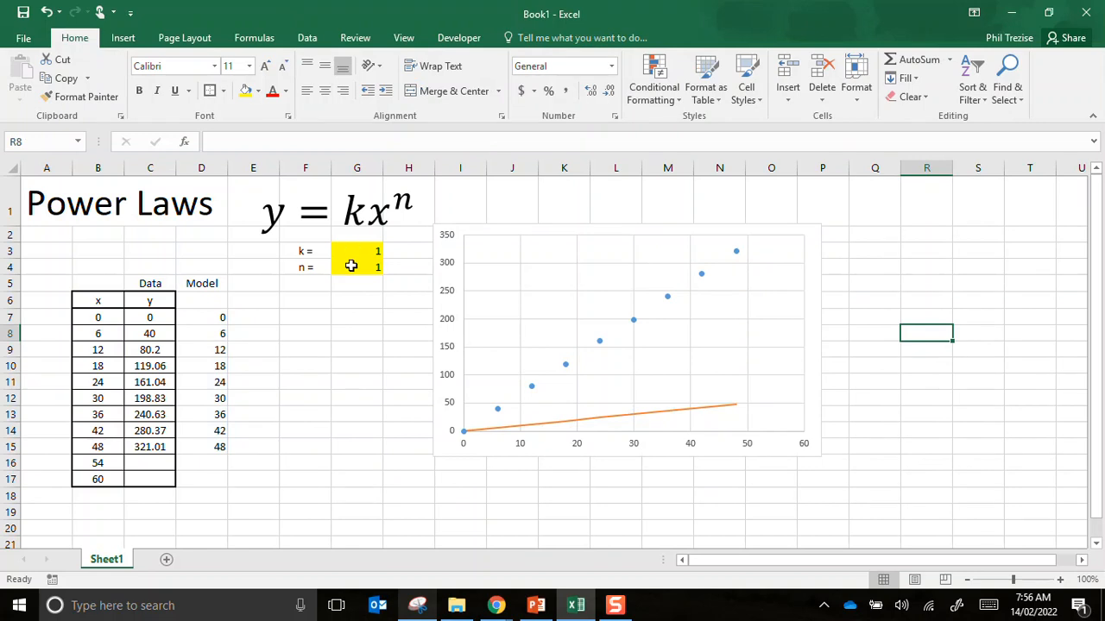
# Try k values of 2, 5, 7 and 6.5 in G3 to bring the model line towards the data
pyautogui.click(352, 265)
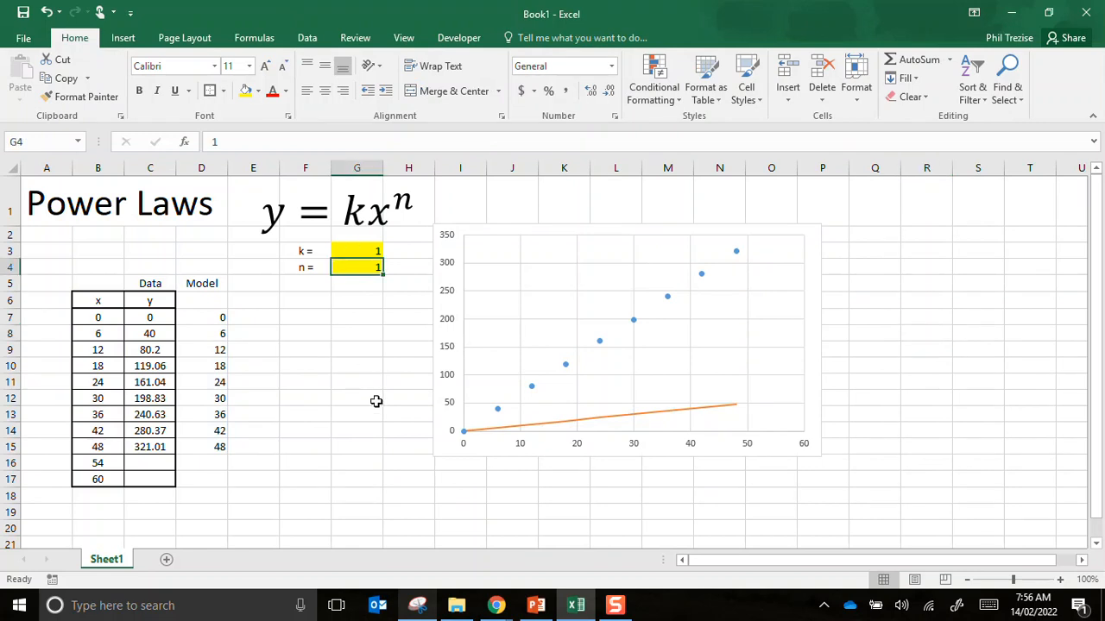
pyautogui.press('Up')
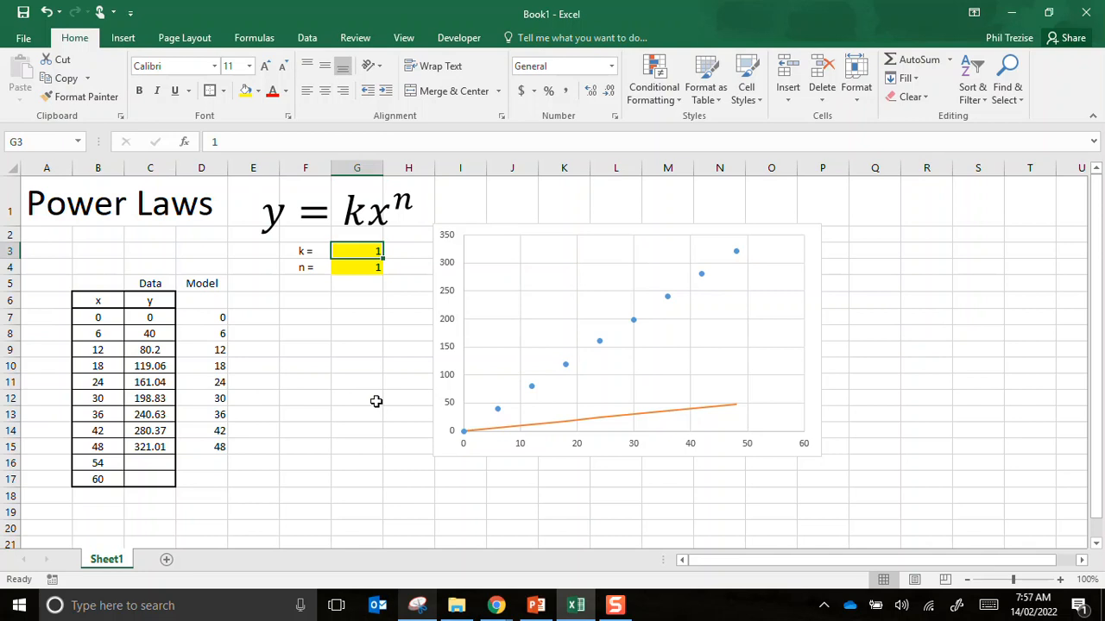
pyautogui.write('2')
pyautogui.press('Return')
pyautogui.press('Up')
pyautogui.write('5')
pyautogui.press('Return')
pyautogui.press('Up')
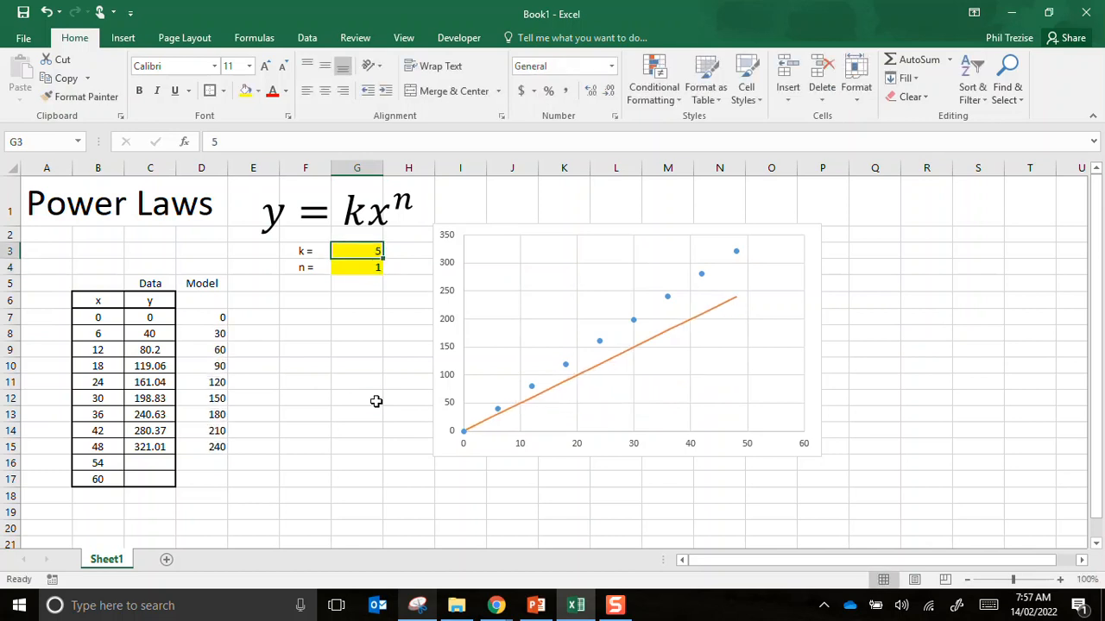
pyautogui.write('7')
pyautogui.press('Return')
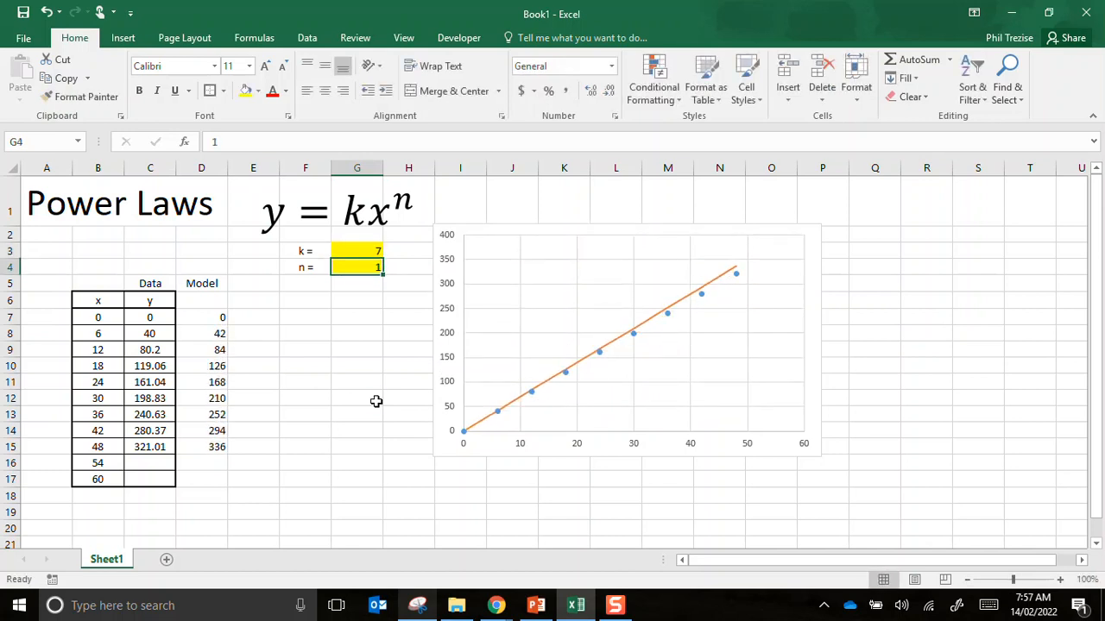
pyautogui.press('Return')
pyautogui.press('Up')
pyautogui.press('Up')
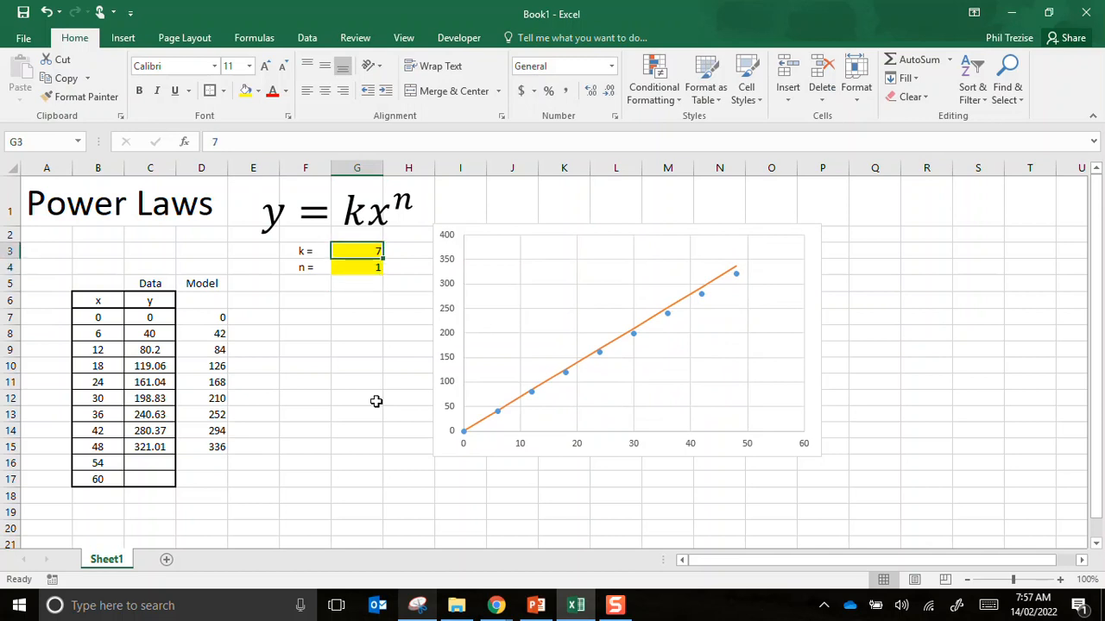
pyautogui.write('6.5')
pyautogui.press('Return')
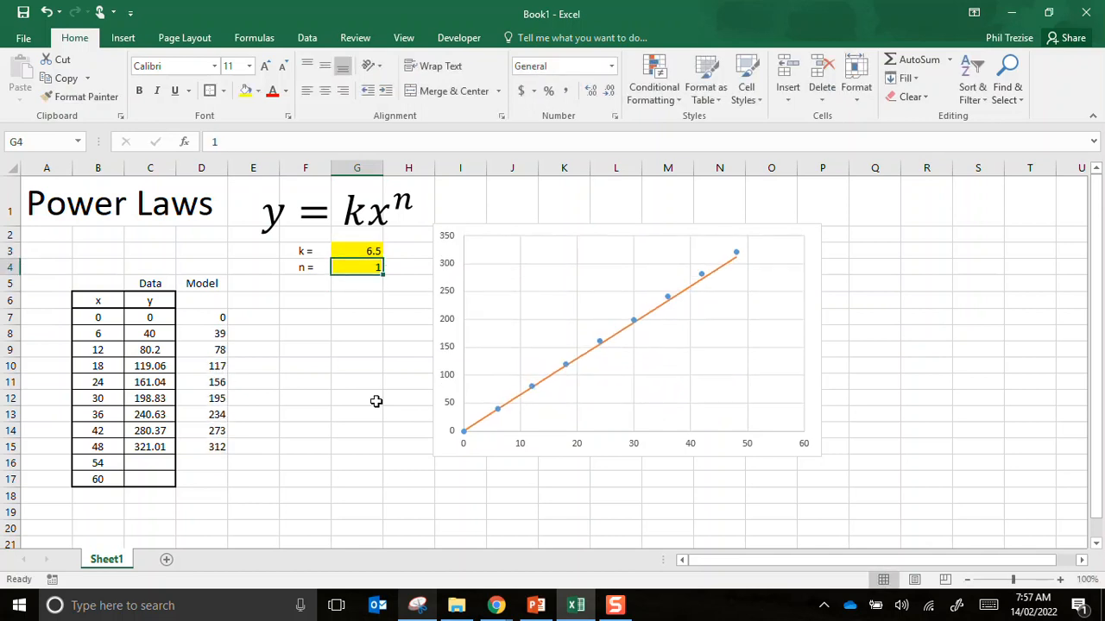
# Set k in G3 to 6.7
pyautogui.press('Up')
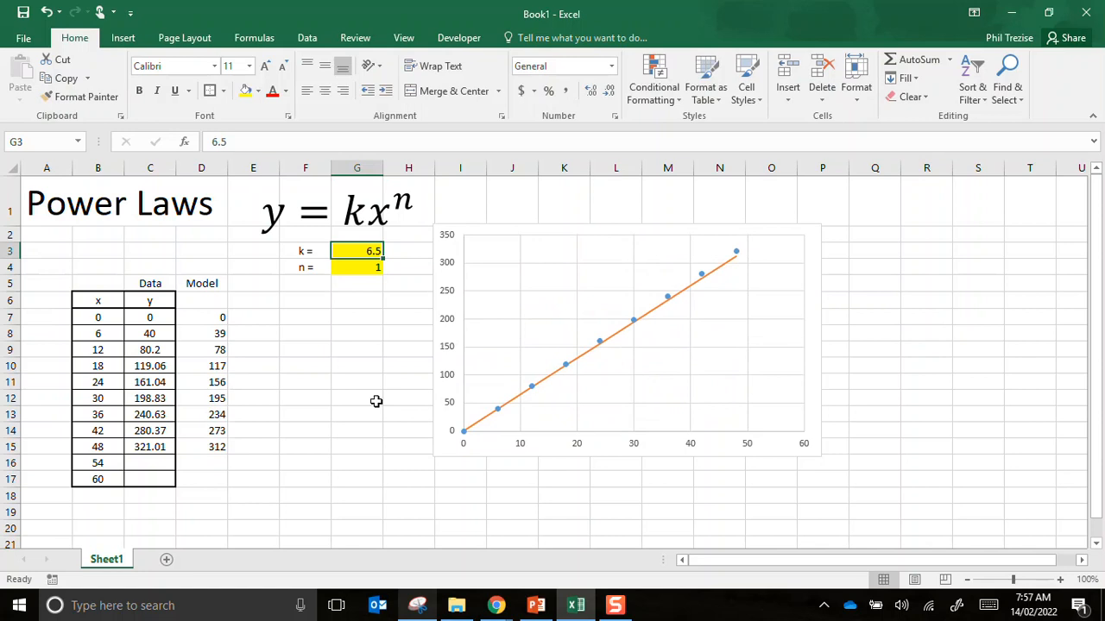
pyautogui.write('6.7')
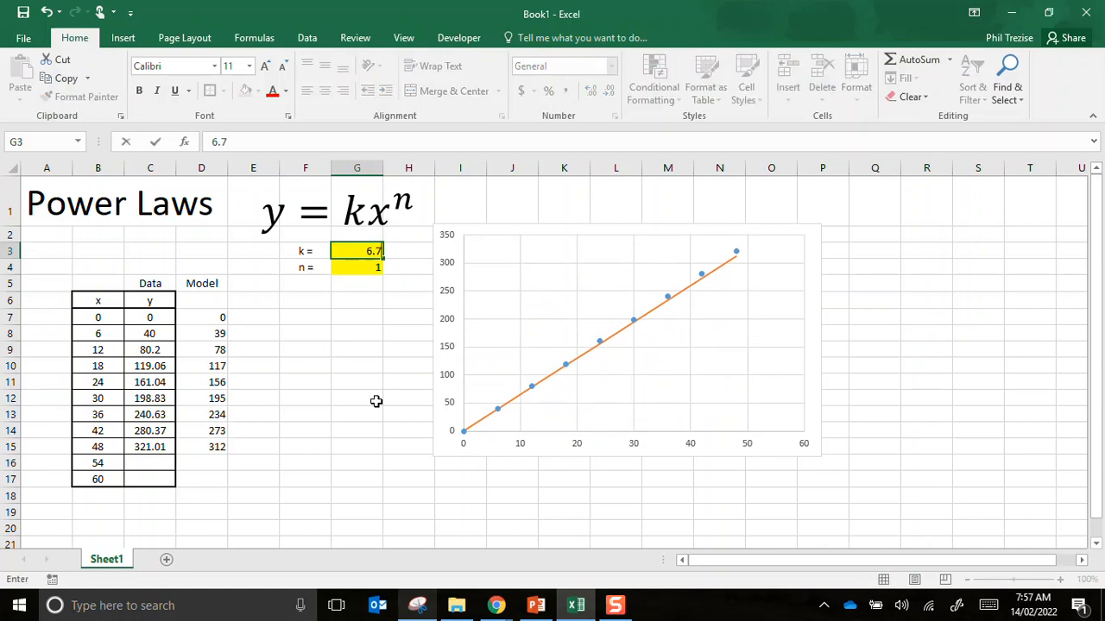
pyautogui.press('Return')
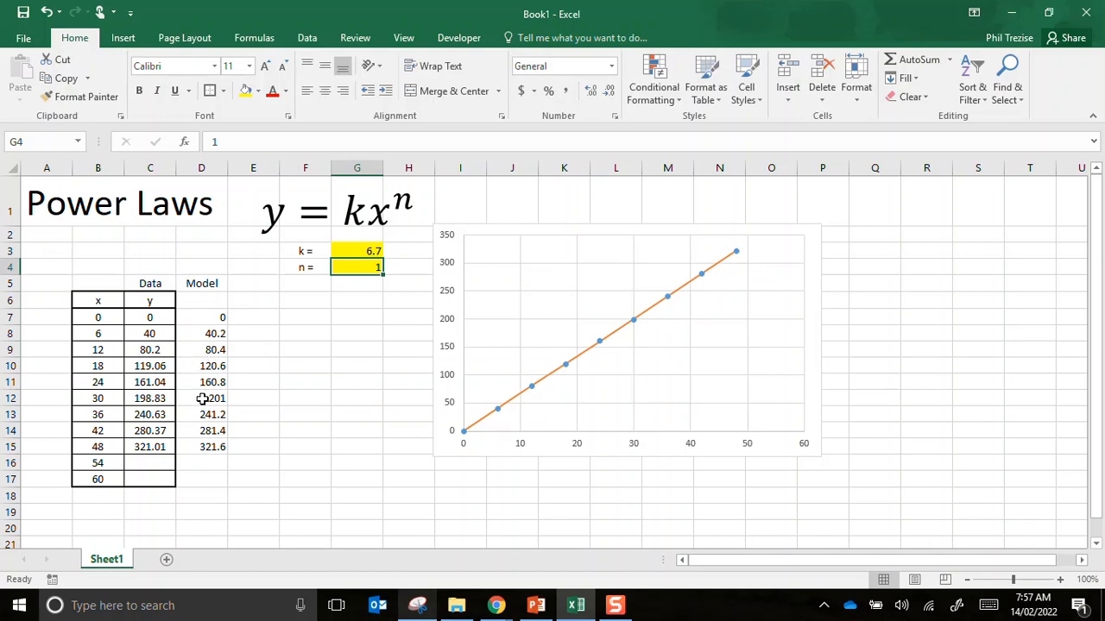
# Enter the heading "Res" in E5 beside Model and centre it
pyautogui.click(256, 285)
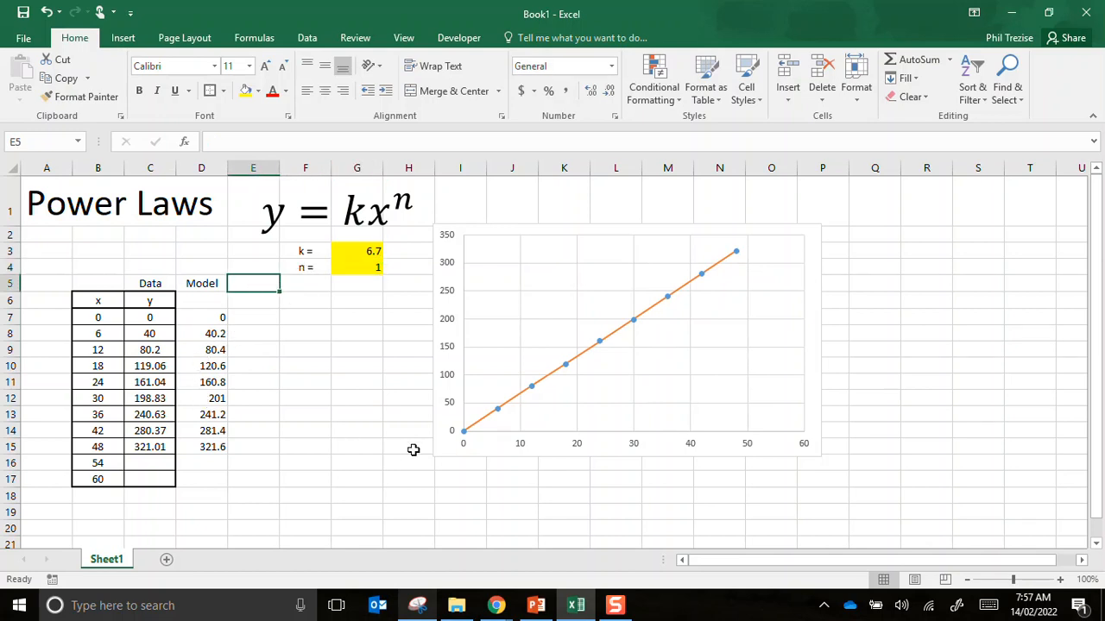
pyautogui.write('Res')
pyautogui.press('Return')
pyautogui.press('Up')
pyautogui.click(324, 92)
# Calculate the residual in E7 with =C7-D7 and fill the formula down to E15
pyautogui.click(260, 316)
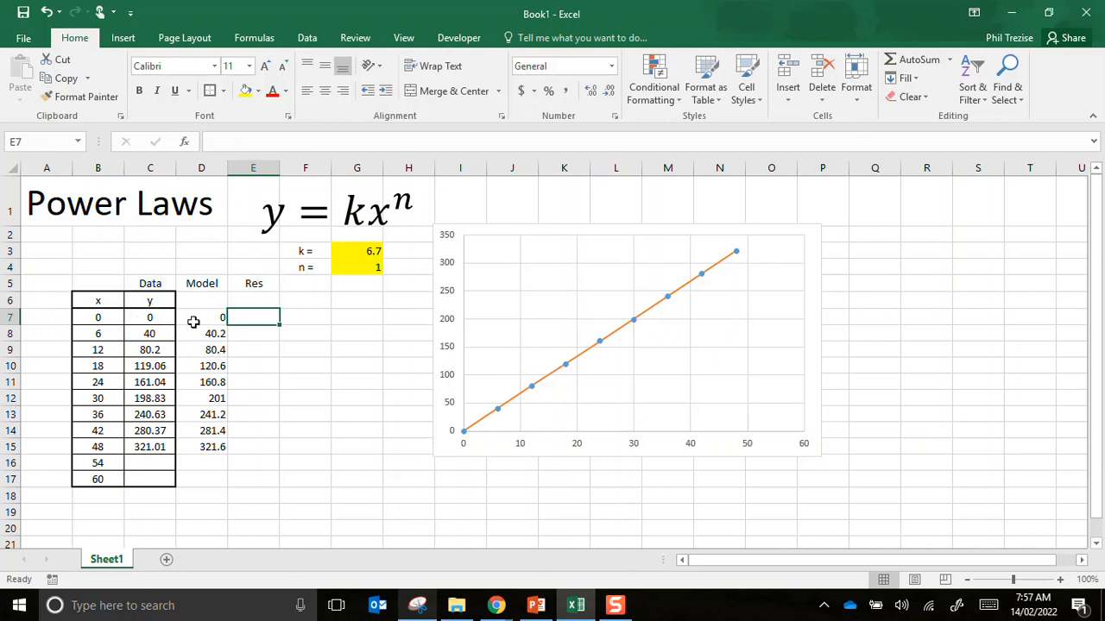
pyautogui.write('=')
pyautogui.press('Left')
pyautogui.press('Left')
pyautogui.write('-')
pyautogui.press('Left')
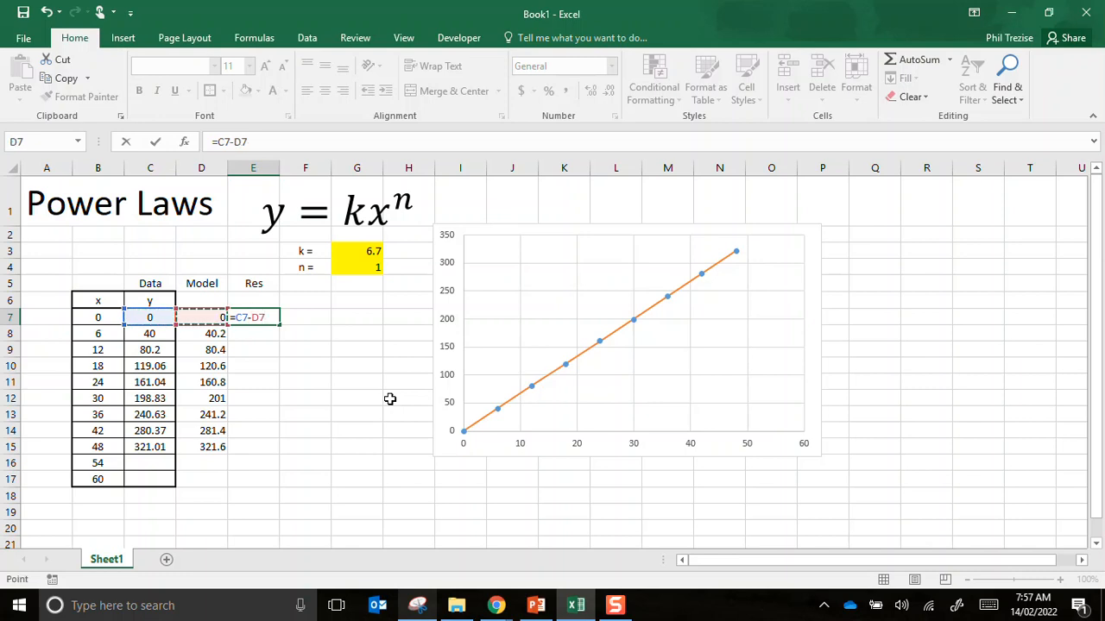
pyautogui.press('Return')
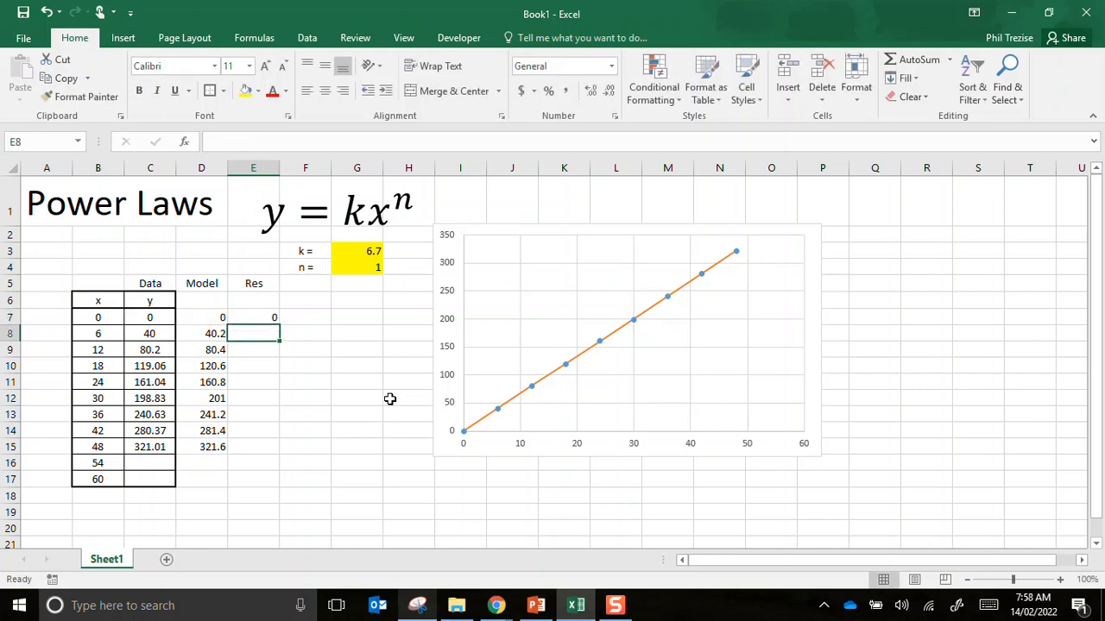
pyautogui.click(269, 321)
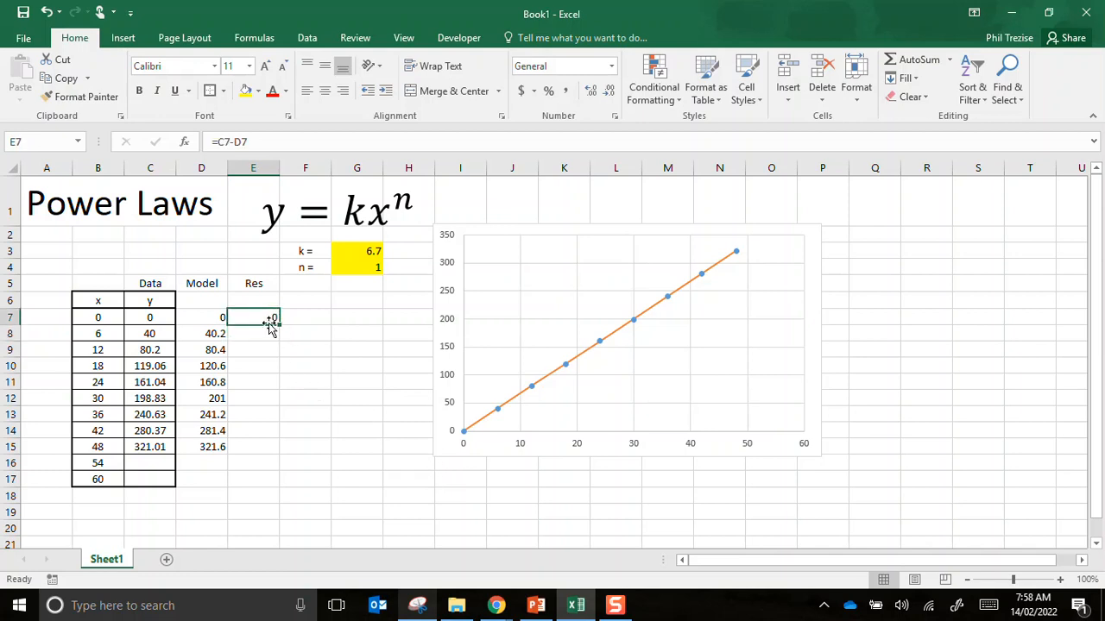
pyautogui.moveTo(281, 327); pyautogui.dragTo(284, 451)
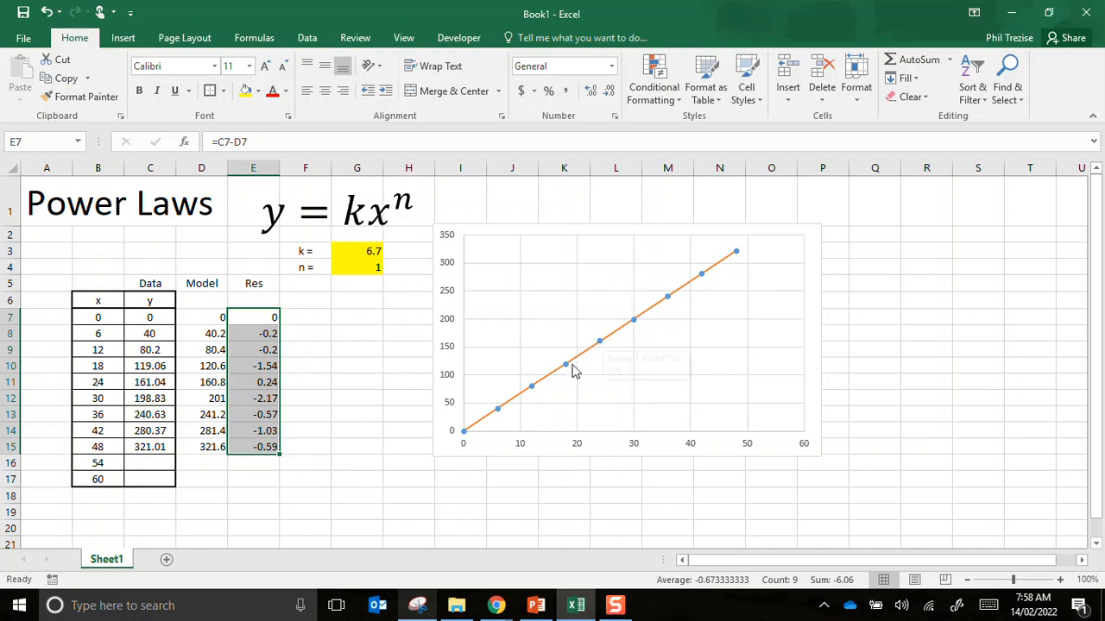
# Enter the heading "Res^2" in F5 for the squared residuals
pyautogui.click(307, 289)
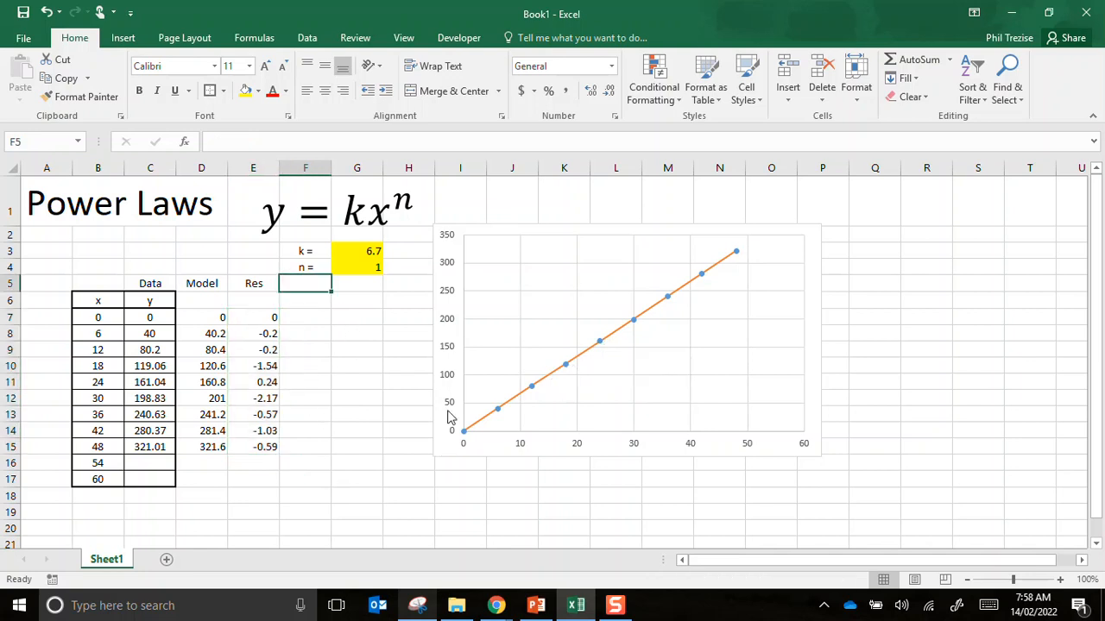
pyautogui.write('Rex')
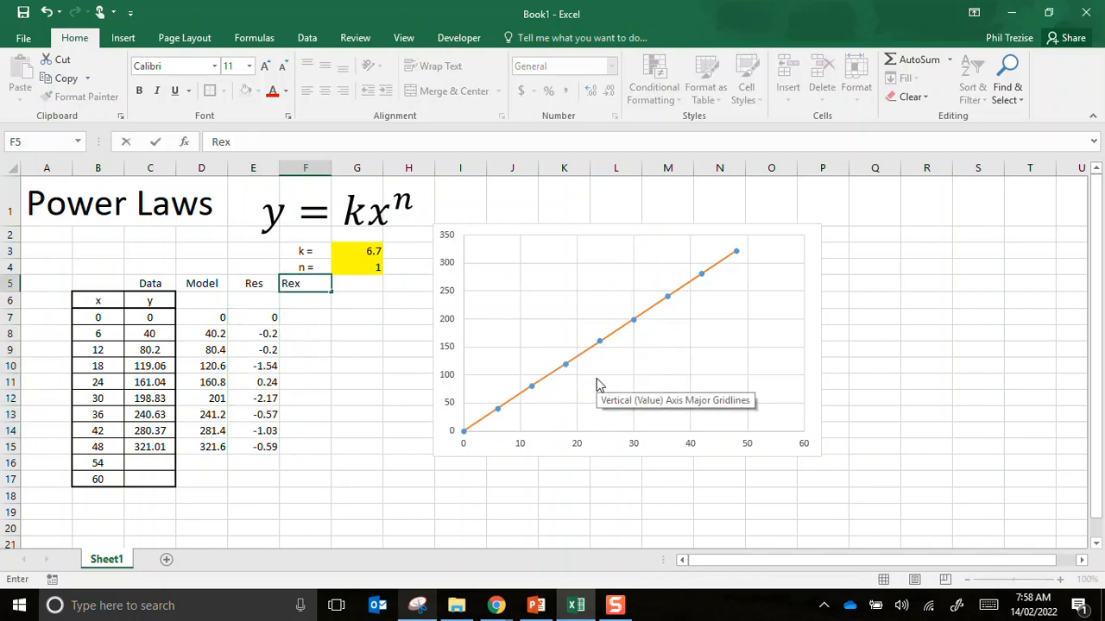
pyautogui.write('^2')
pyautogui.press('Return')
# Square the residual in F7 with =E7^2 and fill the formula down to F15
pyautogui.press('Down')
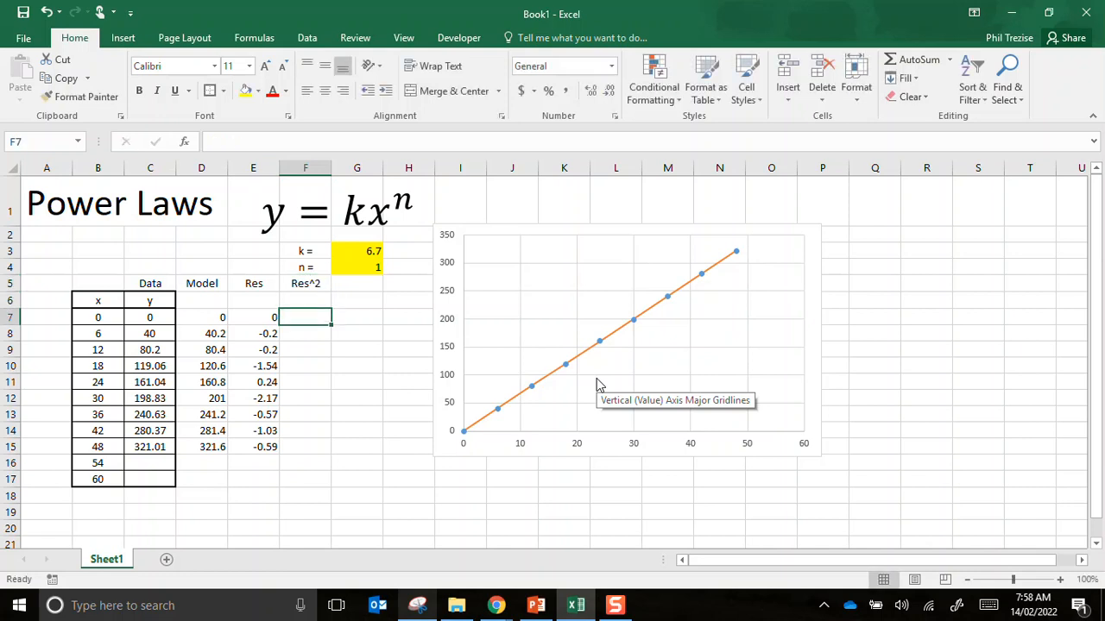
pyautogui.write('=')
pyautogui.press('Left')
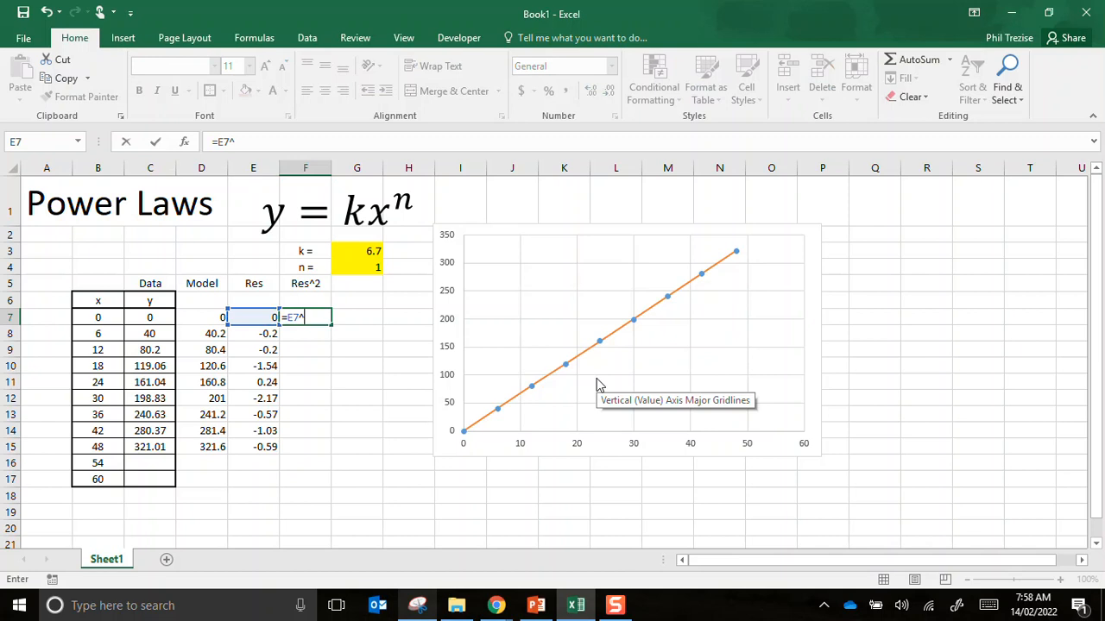
pyautogui.press('Return')
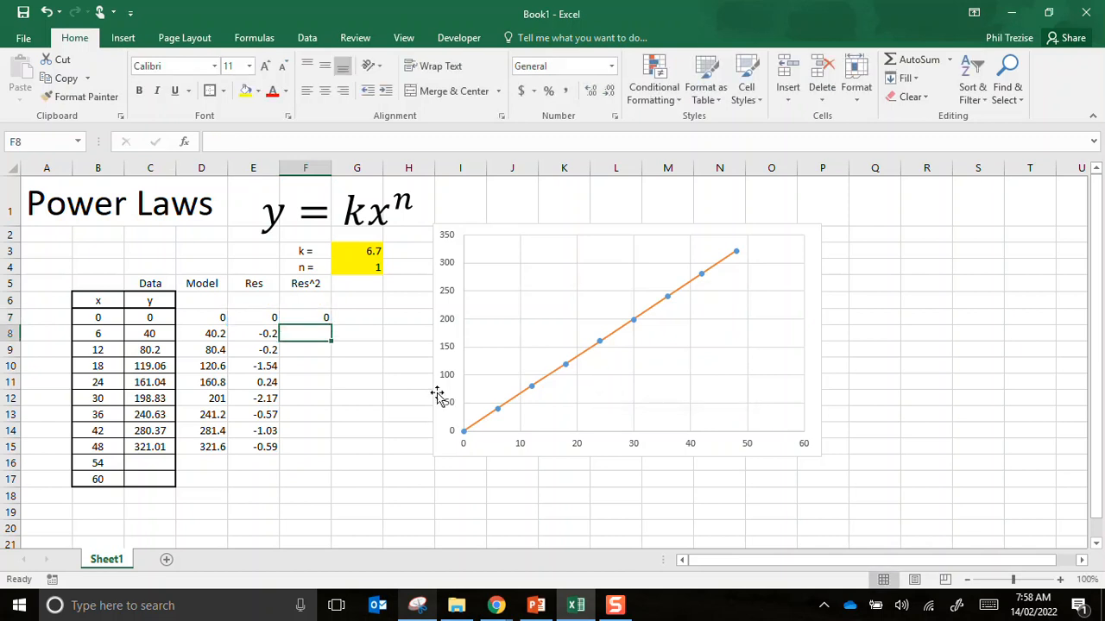
pyautogui.click(313, 320)
pyautogui.moveTo(329, 325); pyautogui.dragTo(333, 449)
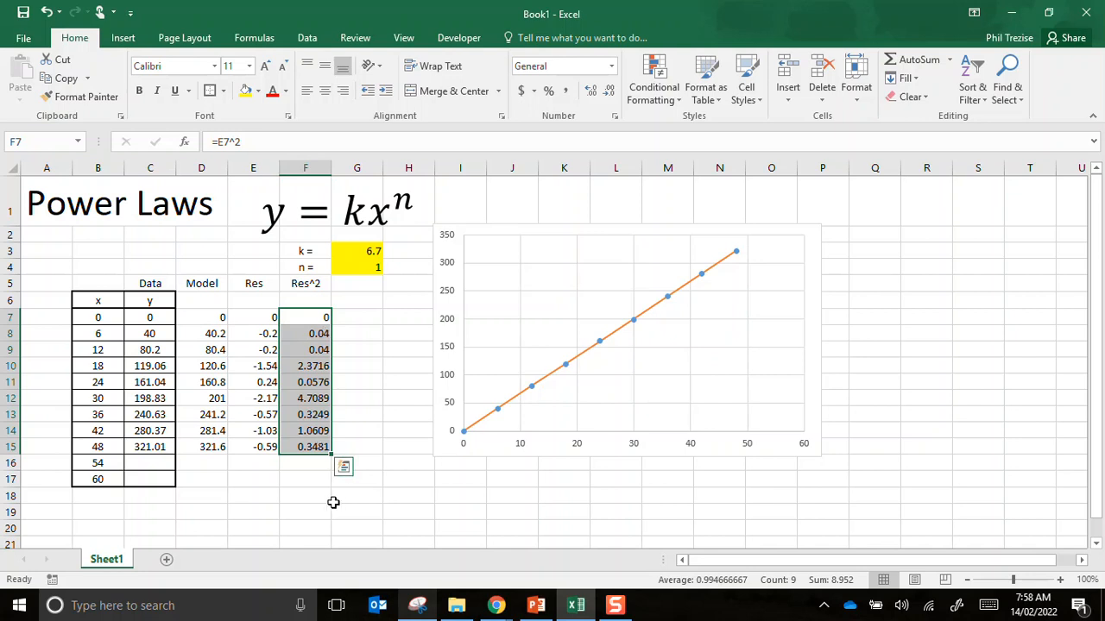
# Total the squared residuals F7:F15 with a SUM formula in F18
pyautogui.click(308, 494)
pyautogui.write('=sum(')
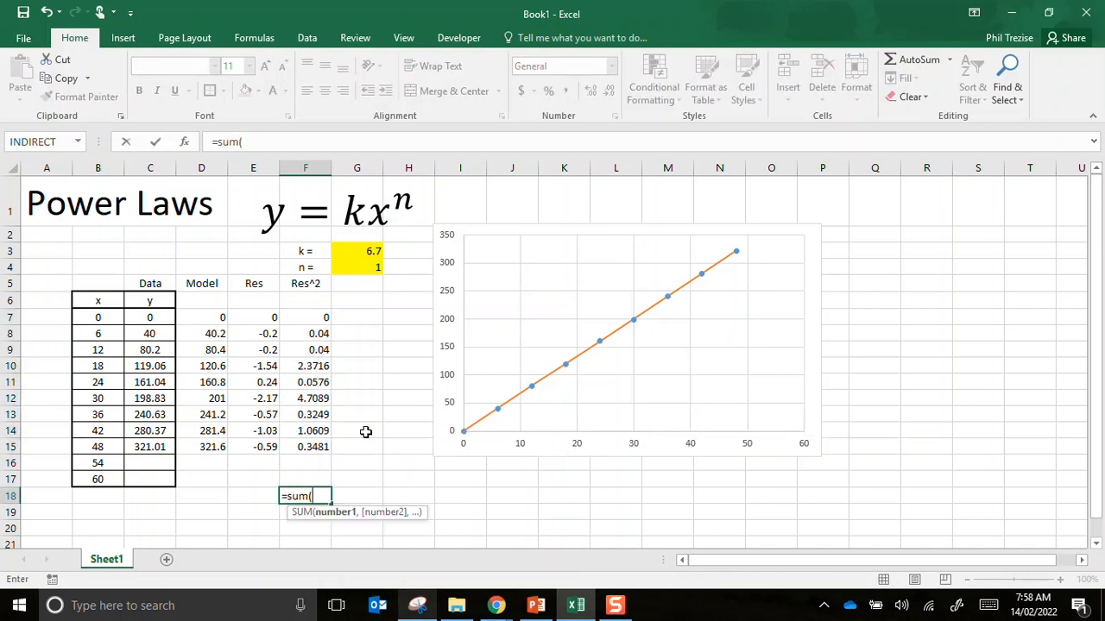
pyautogui.moveTo(313, 316); pyautogui.dragTo(305, 448)
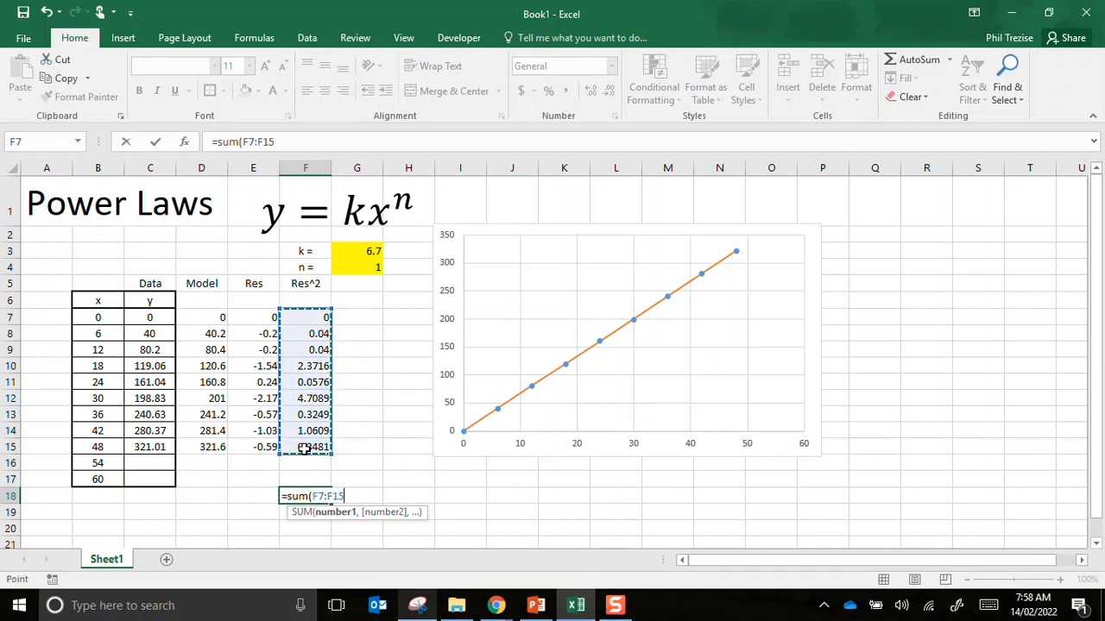
pyautogui.press('Return')
# Label the sum of squared residuals with "SSR =" in E18
pyautogui.press('Left')
pyautogui.press('Up')
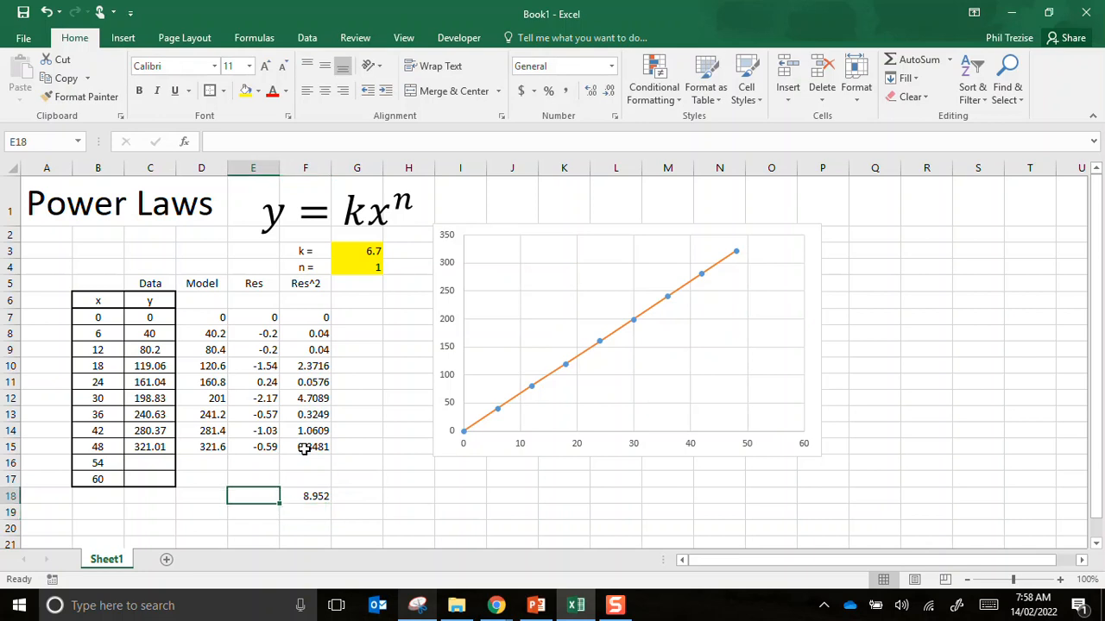
pyautogui.write('SSR')
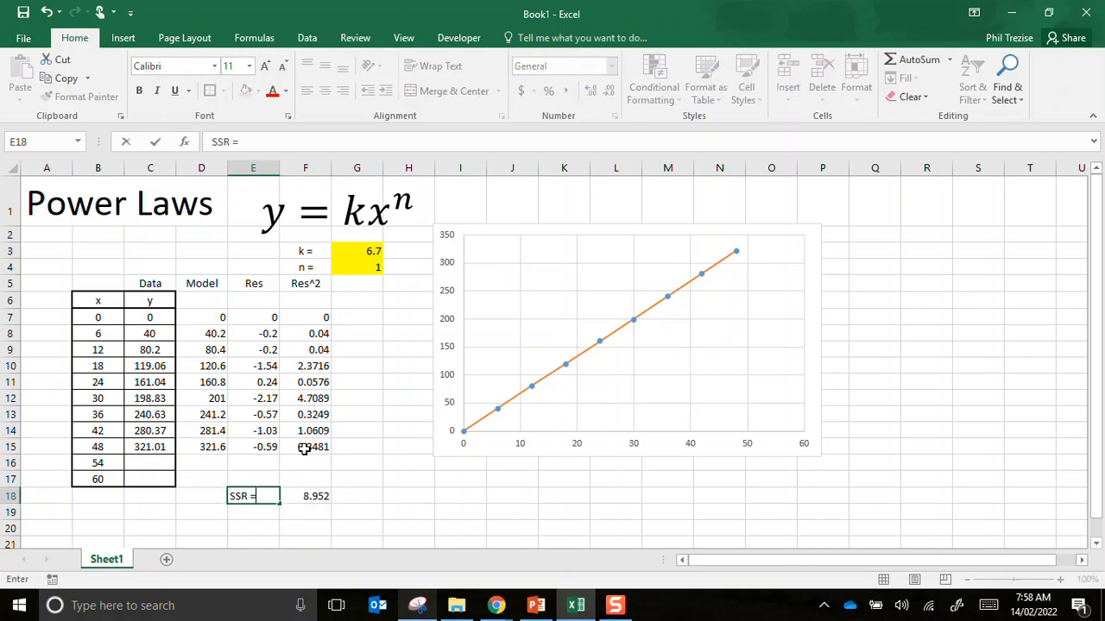
pyautogui.write(' =')
pyautogui.press('Return')
pyautogui.press('Up')
pyautogui.press('Right')
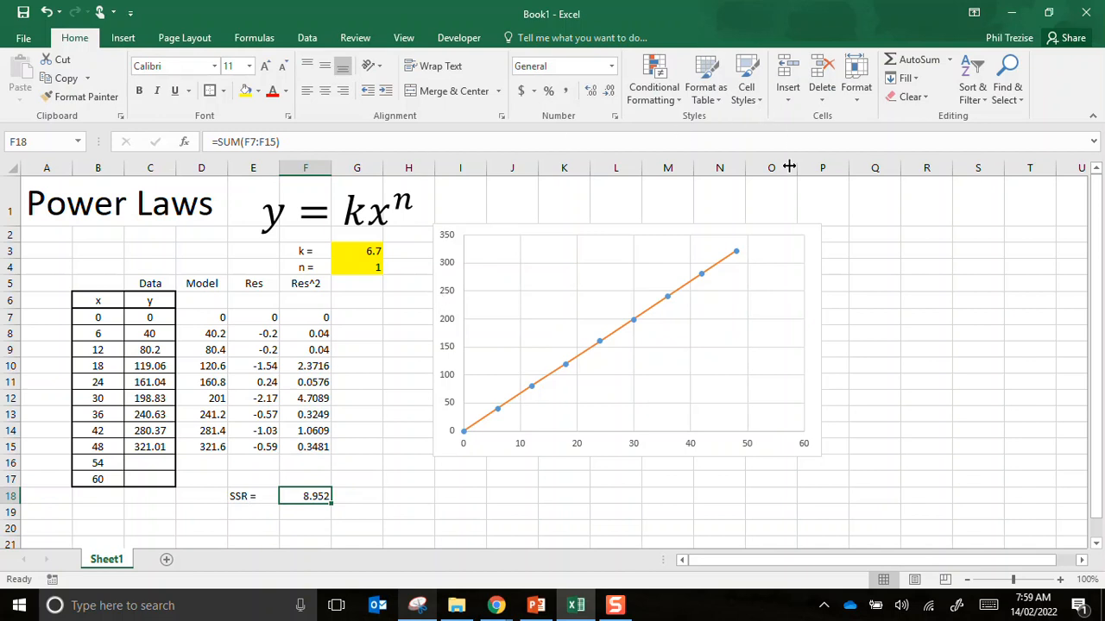
# Set up Solver to minimise the sum of squared residuals in F18 by changing k in G3
pyautogui.click(306, 38)
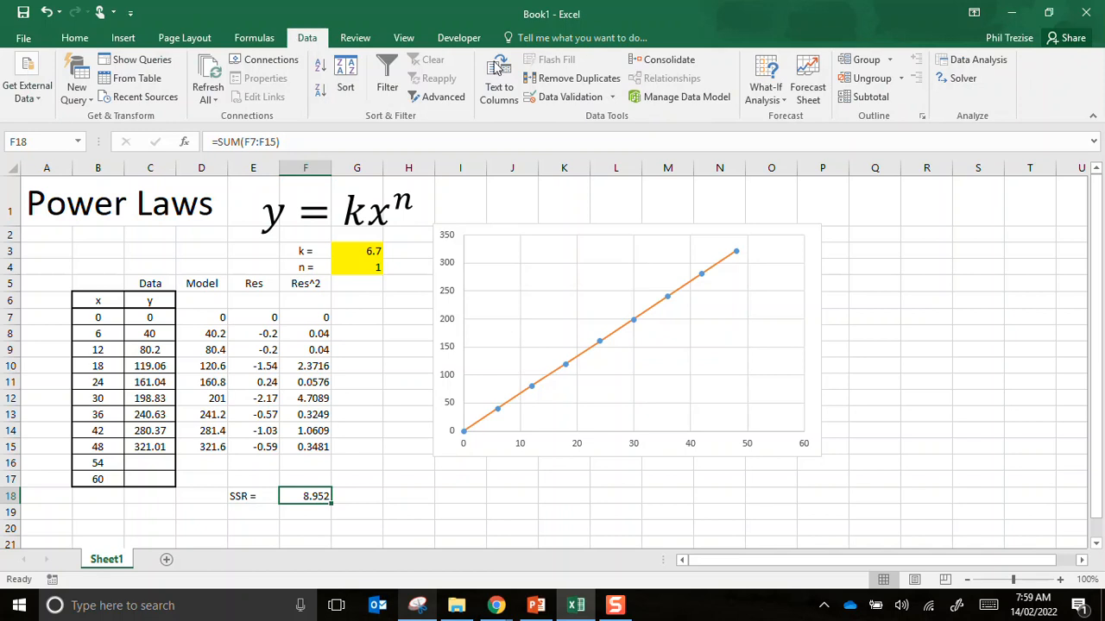
pyautogui.click(958, 78)
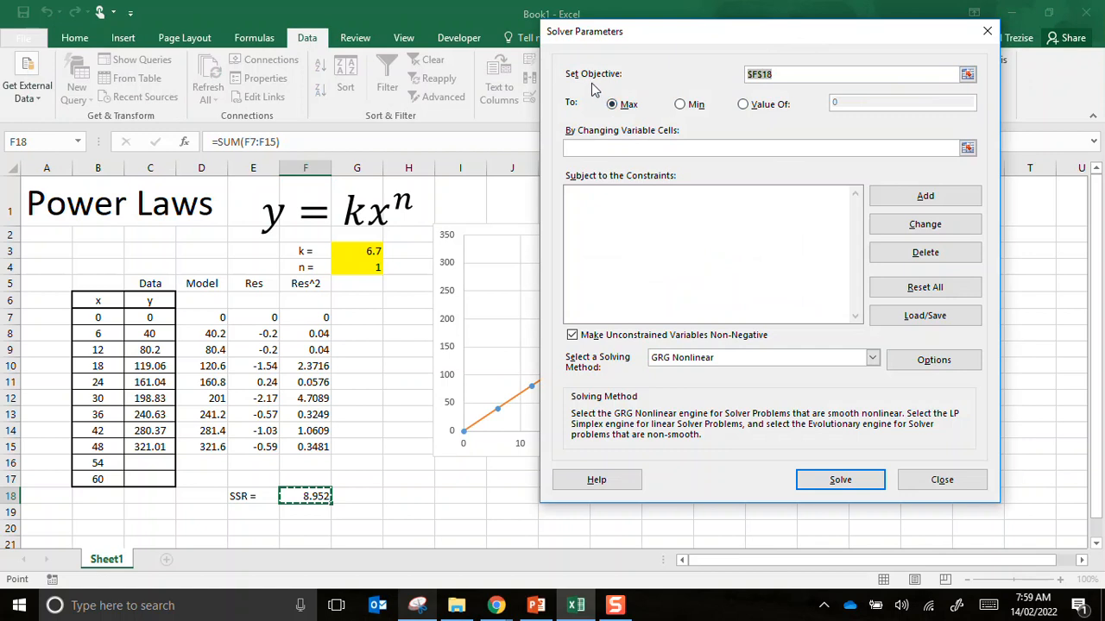
pyautogui.click(966, 75)
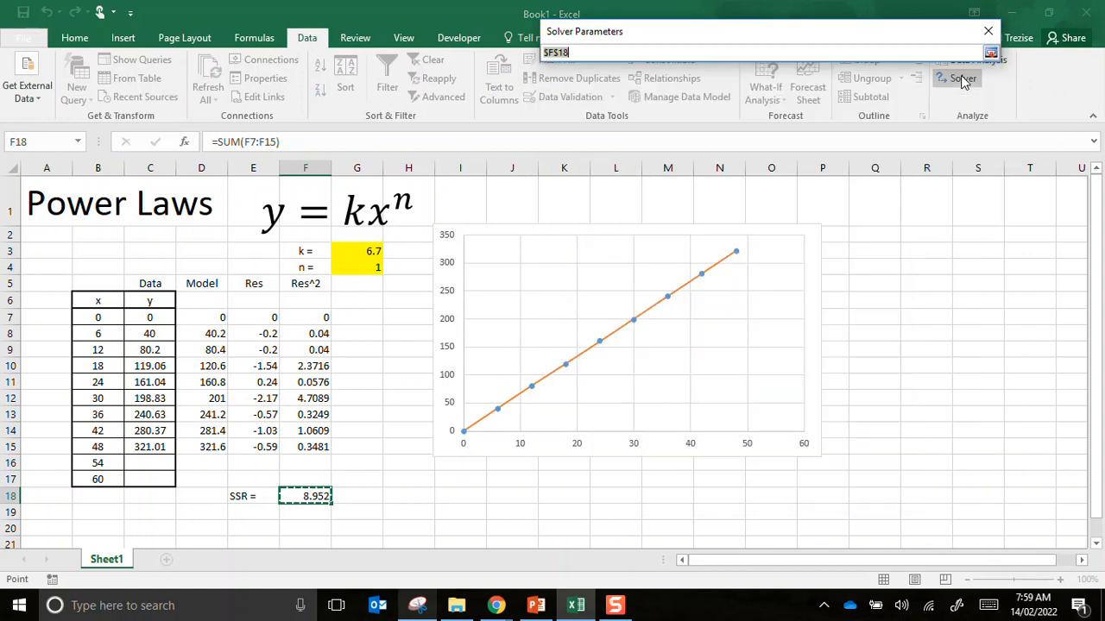
pyautogui.click(311, 498)
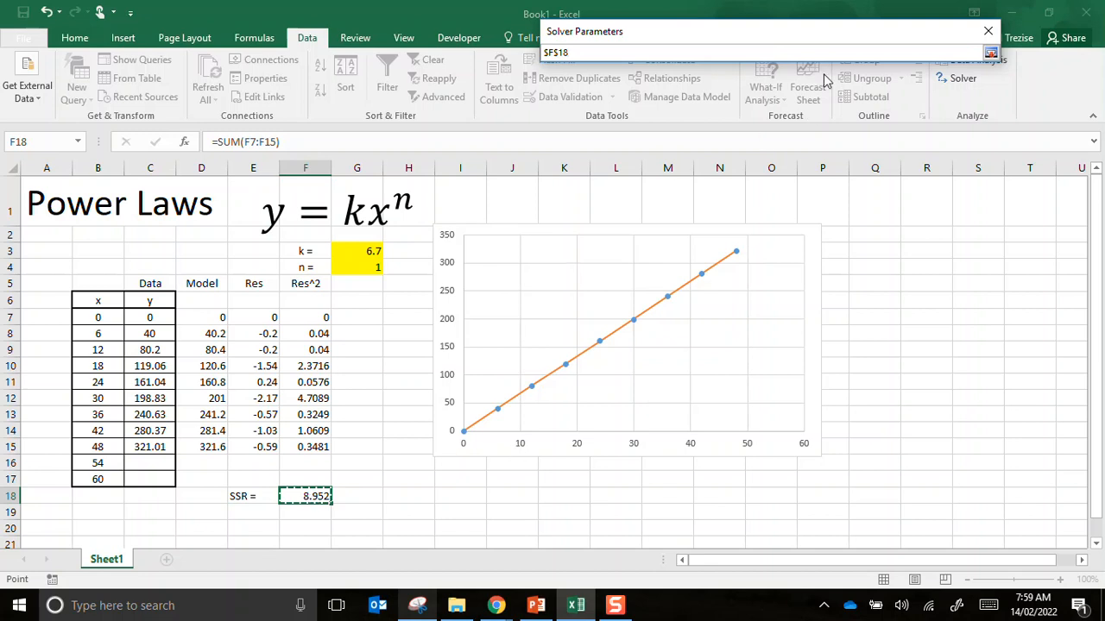
pyautogui.click(991, 55)
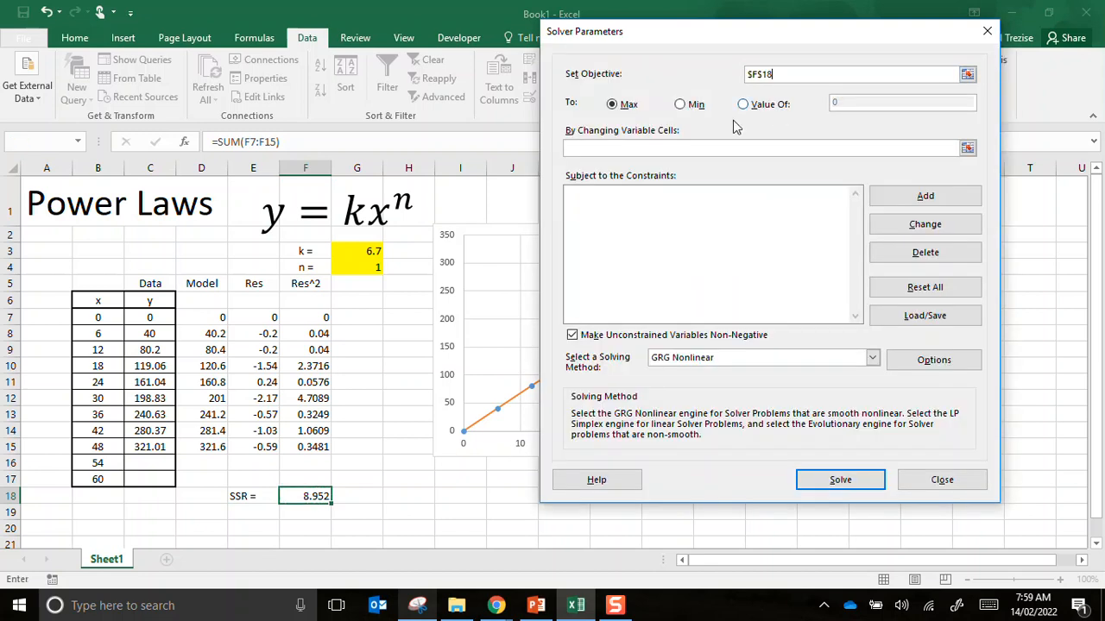
pyautogui.click(686, 109)
pyautogui.click(675, 149)
pyautogui.click(357, 255)
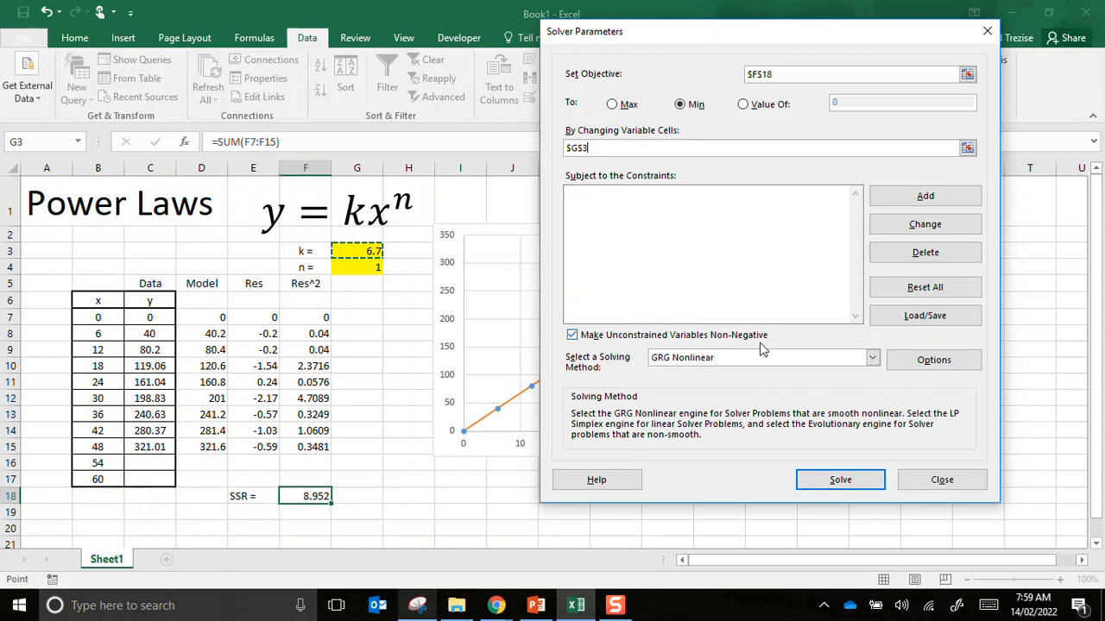
# Turn off the non-negative restriction on unconstrained variables, run Solver with GRG Nonlinear and keep its solution
pyautogui.click(574, 335)
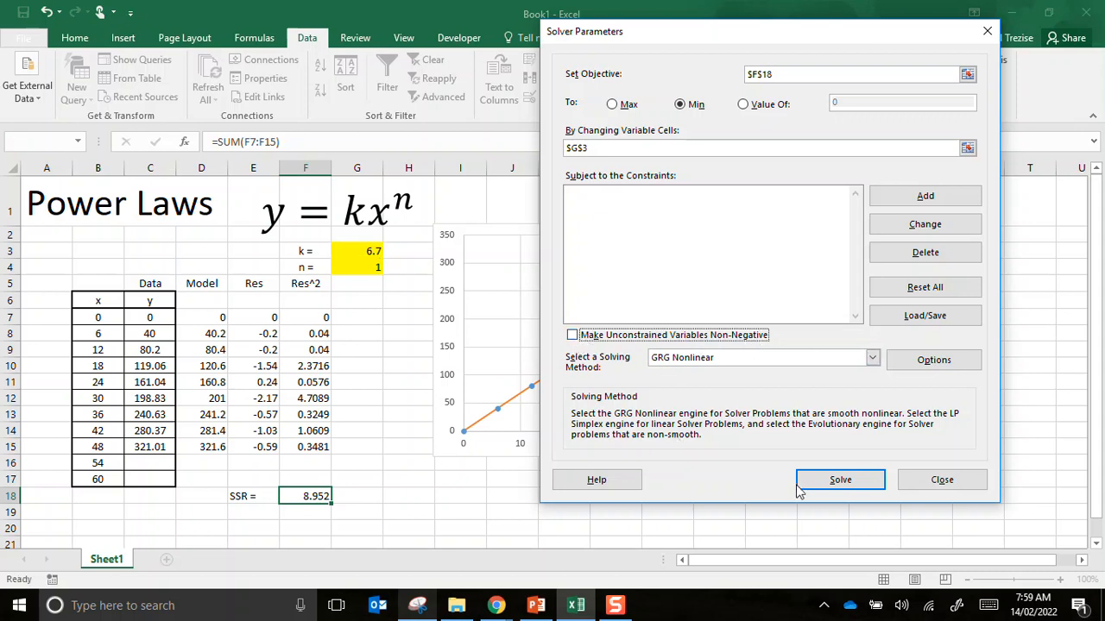
pyautogui.click(842, 479)
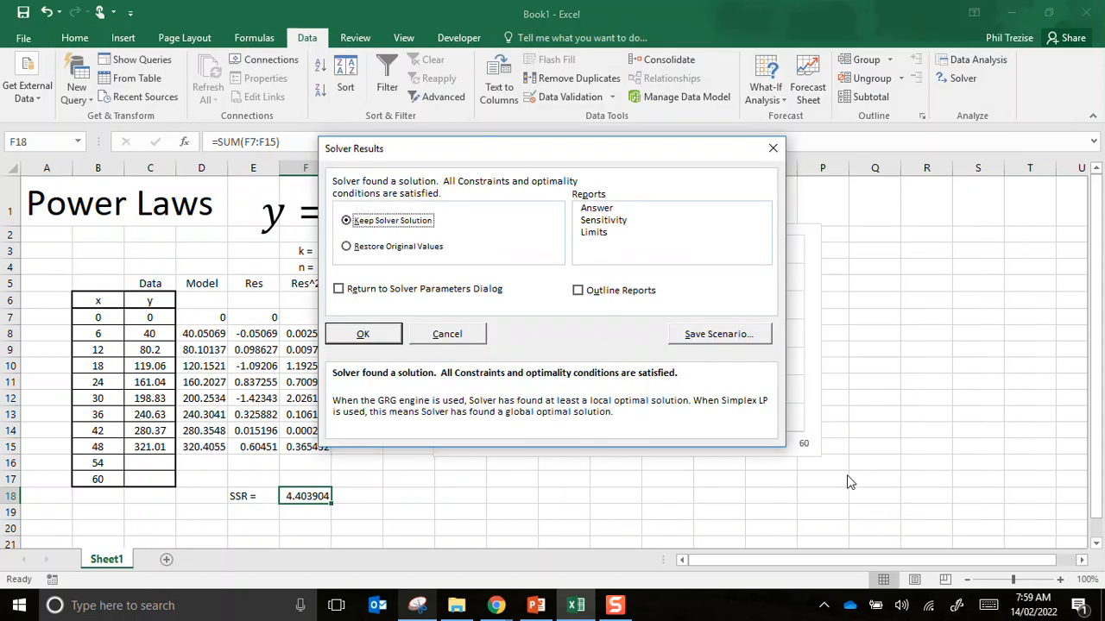
pyautogui.click(373, 336)
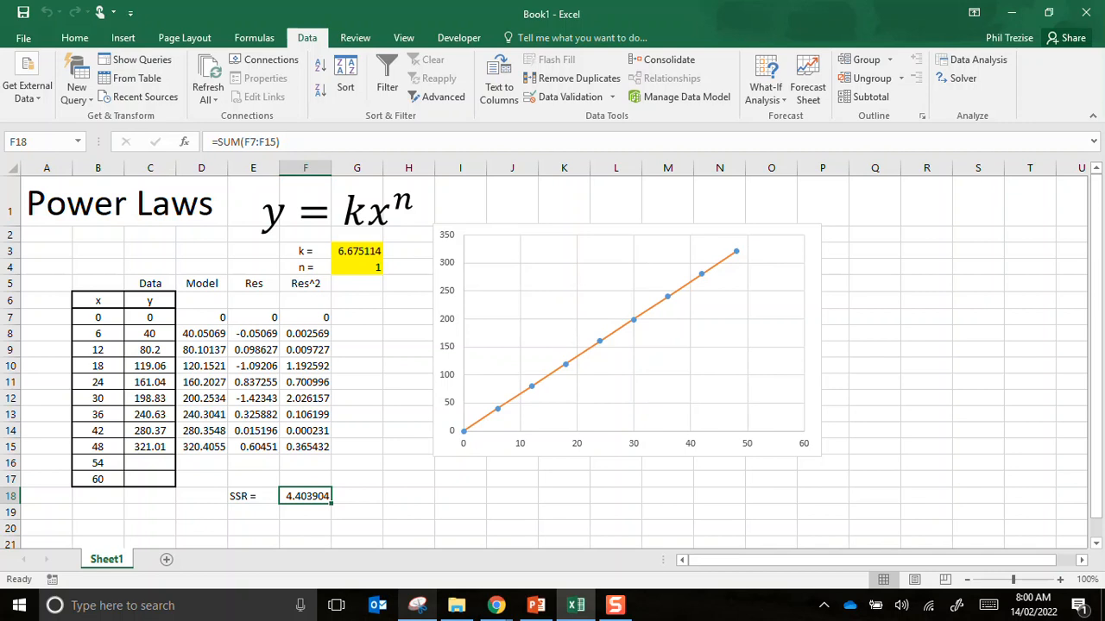
# Bring the new x-y data set with x from 0 to 10 into B7:C17 and set n in G4 to 2
pyautogui.hotkey('alt', 'Tab')
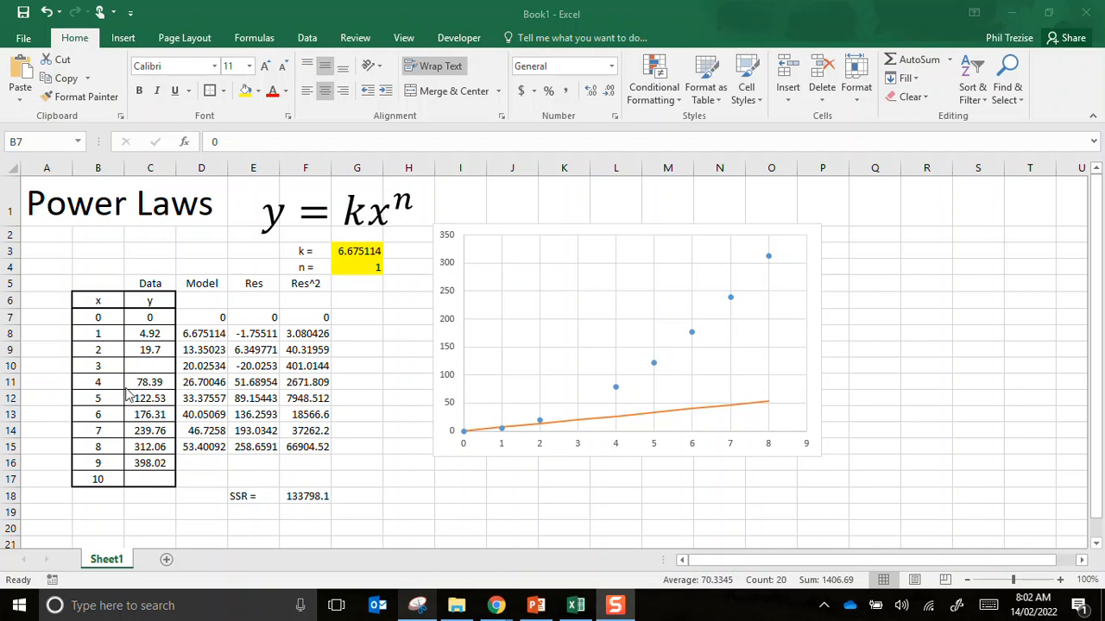
pyautogui.click(351, 271)
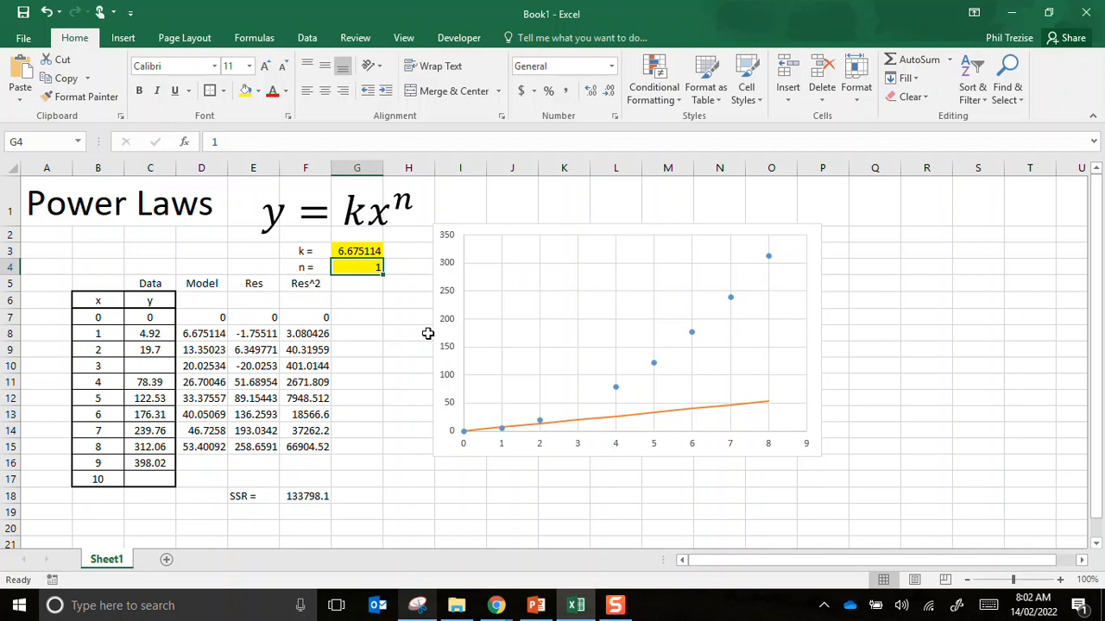
pyautogui.write('2')
pyautogui.press('Return')
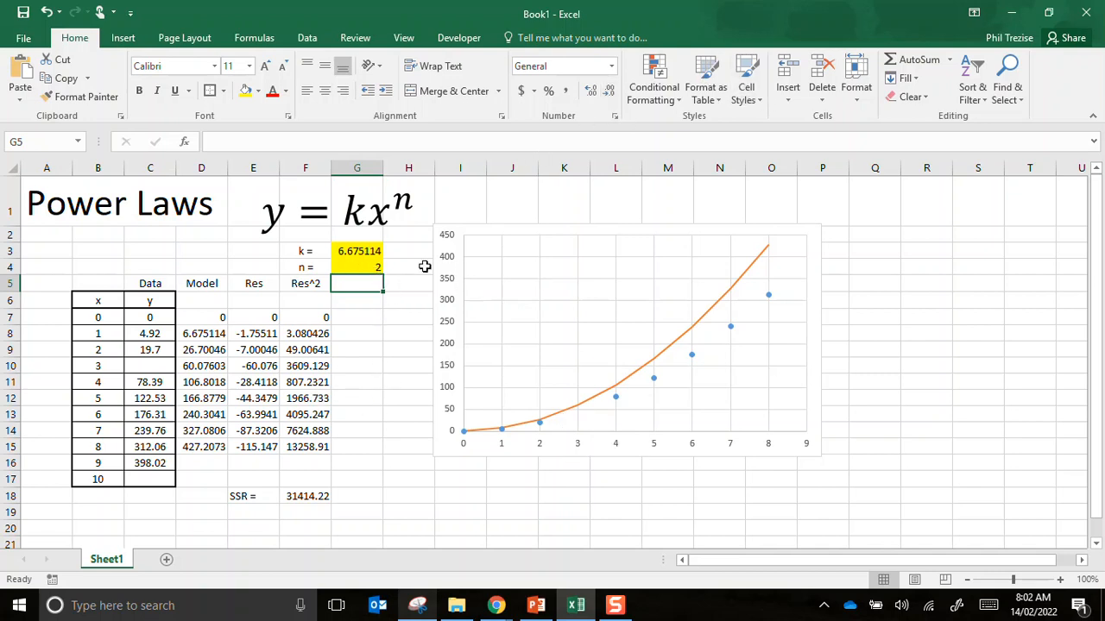
# Rerun Solver on the new data to minimise F18 by changing G3, and keep the solution
pyautogui.click(306, 39)
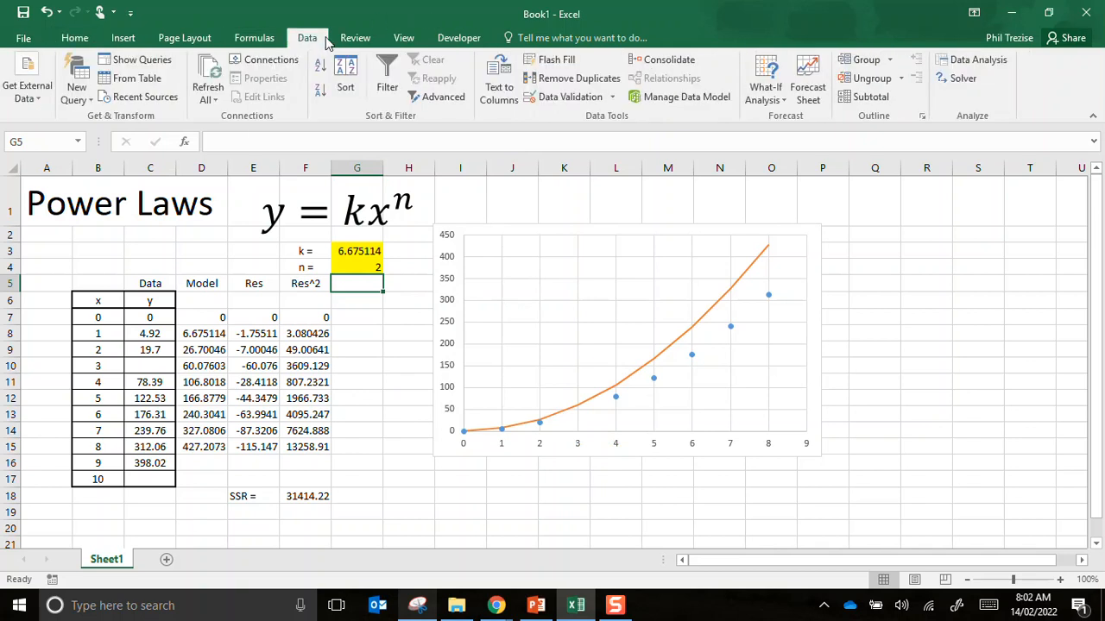
pyautogui.click(957, 78)
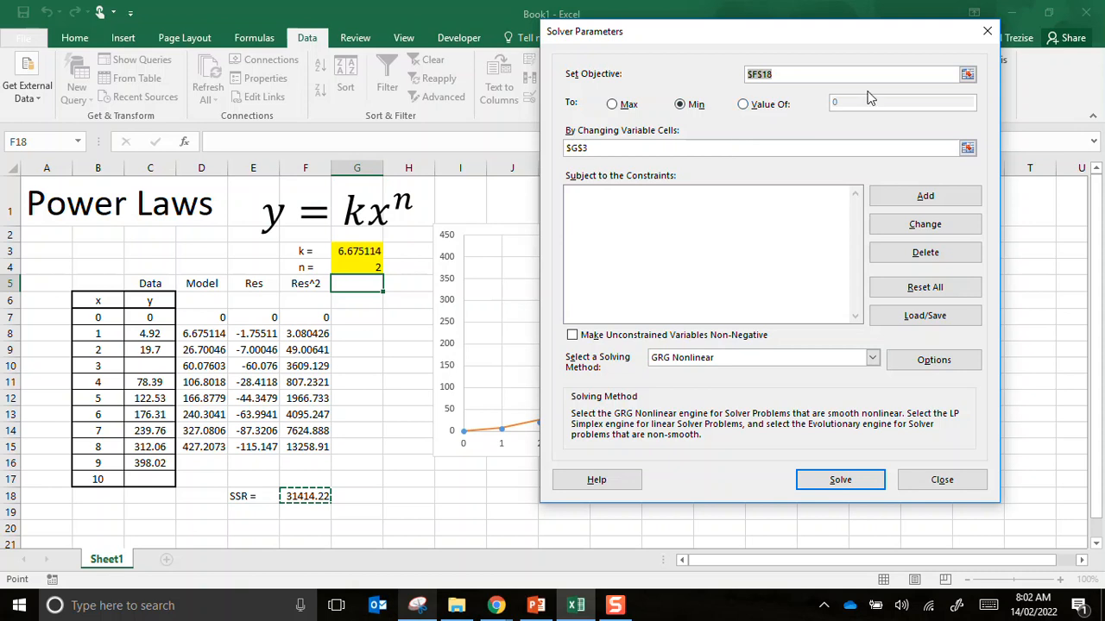
pyautogui.click(835, 482)
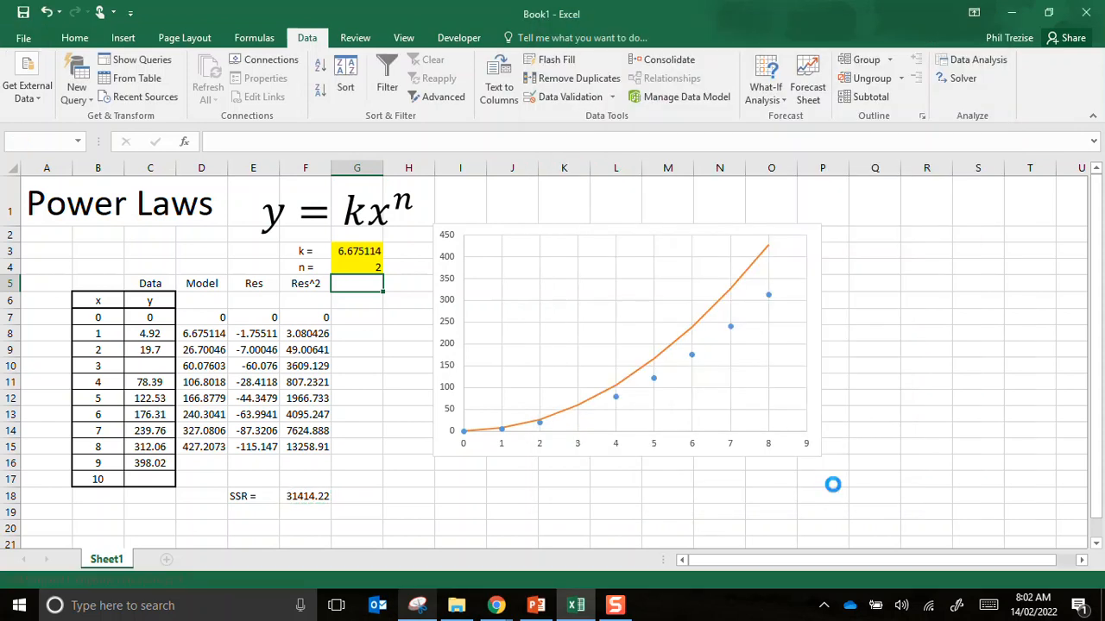
pyautogui.click(385, 339)
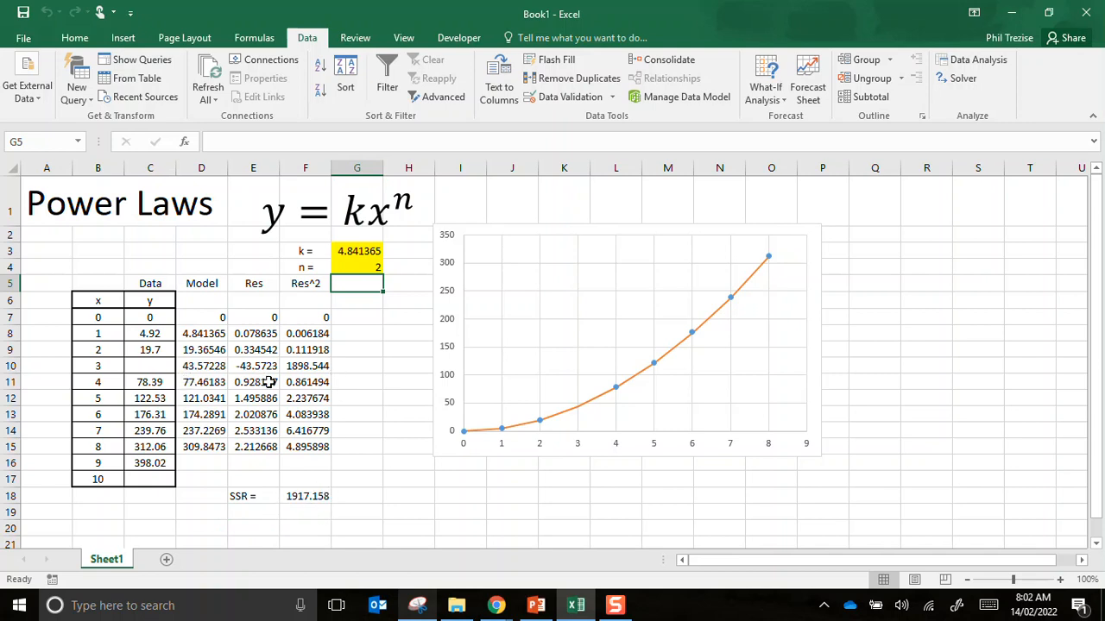
# Delete the model formula in D10 for x = 3, where the y value is missing
pyautogui.click(154, 368)
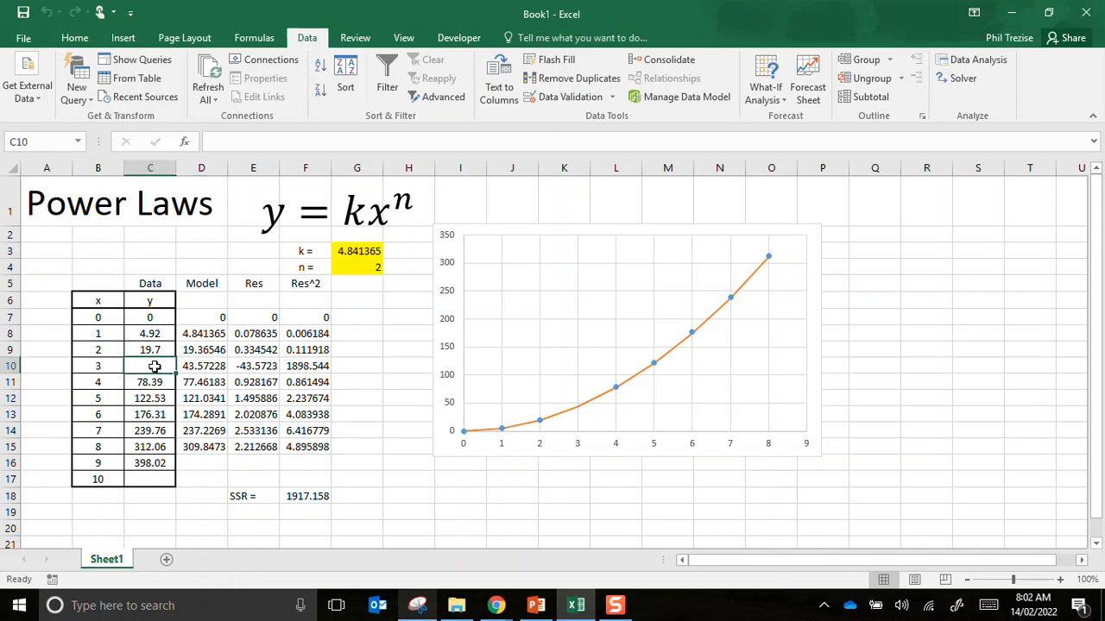
pyautogui.click(206, 366)
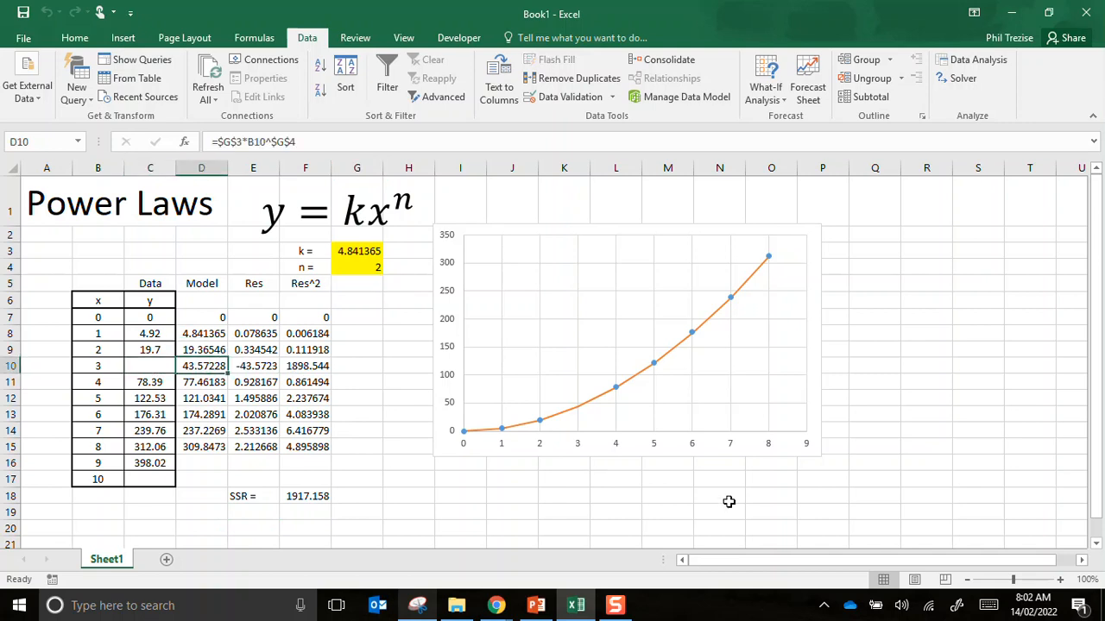
pyautogui.press('Delete')
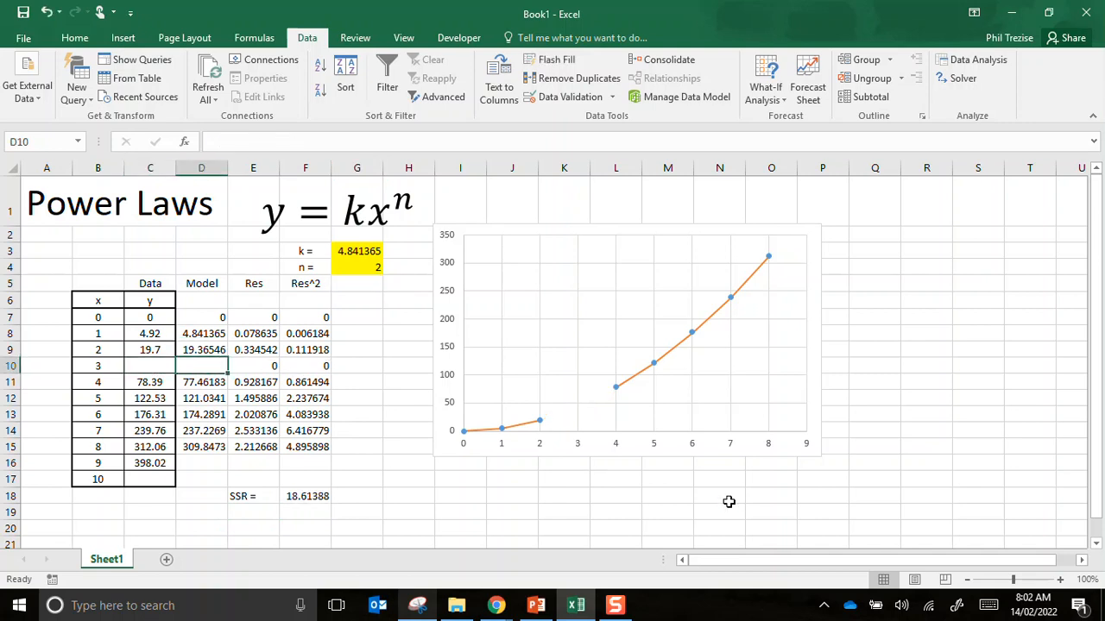